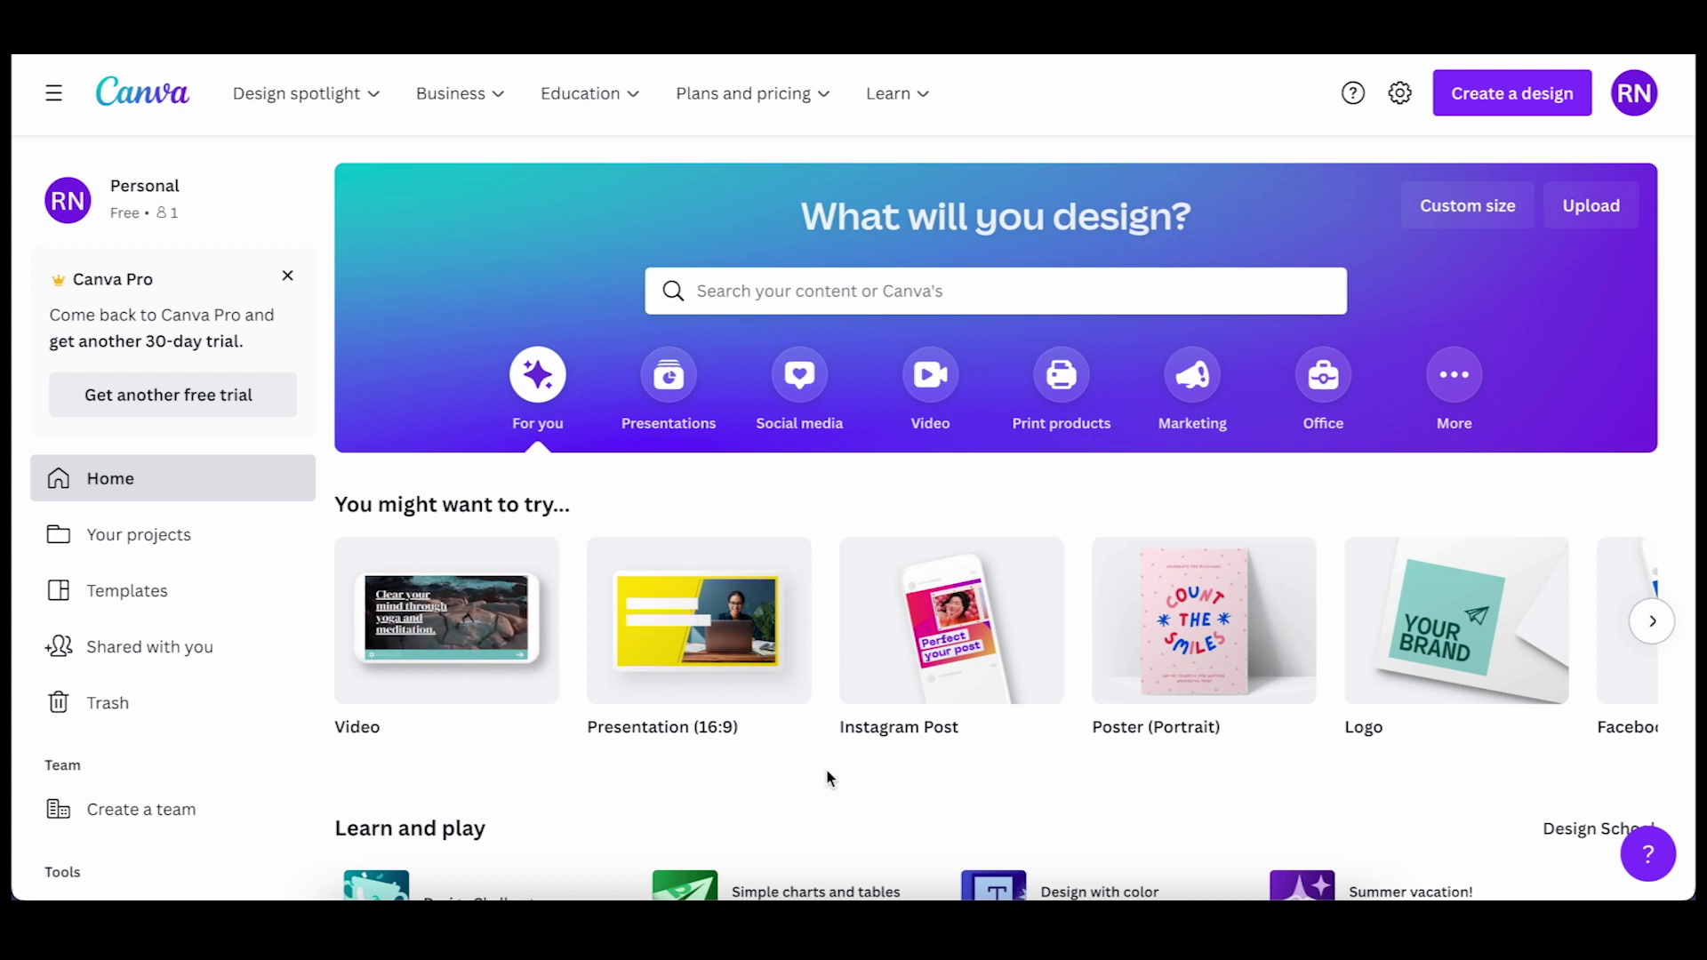
Step: Review the teal 'Thank you!' text and its orange Echo effect in the Canva design
mouse_move(867, 634)
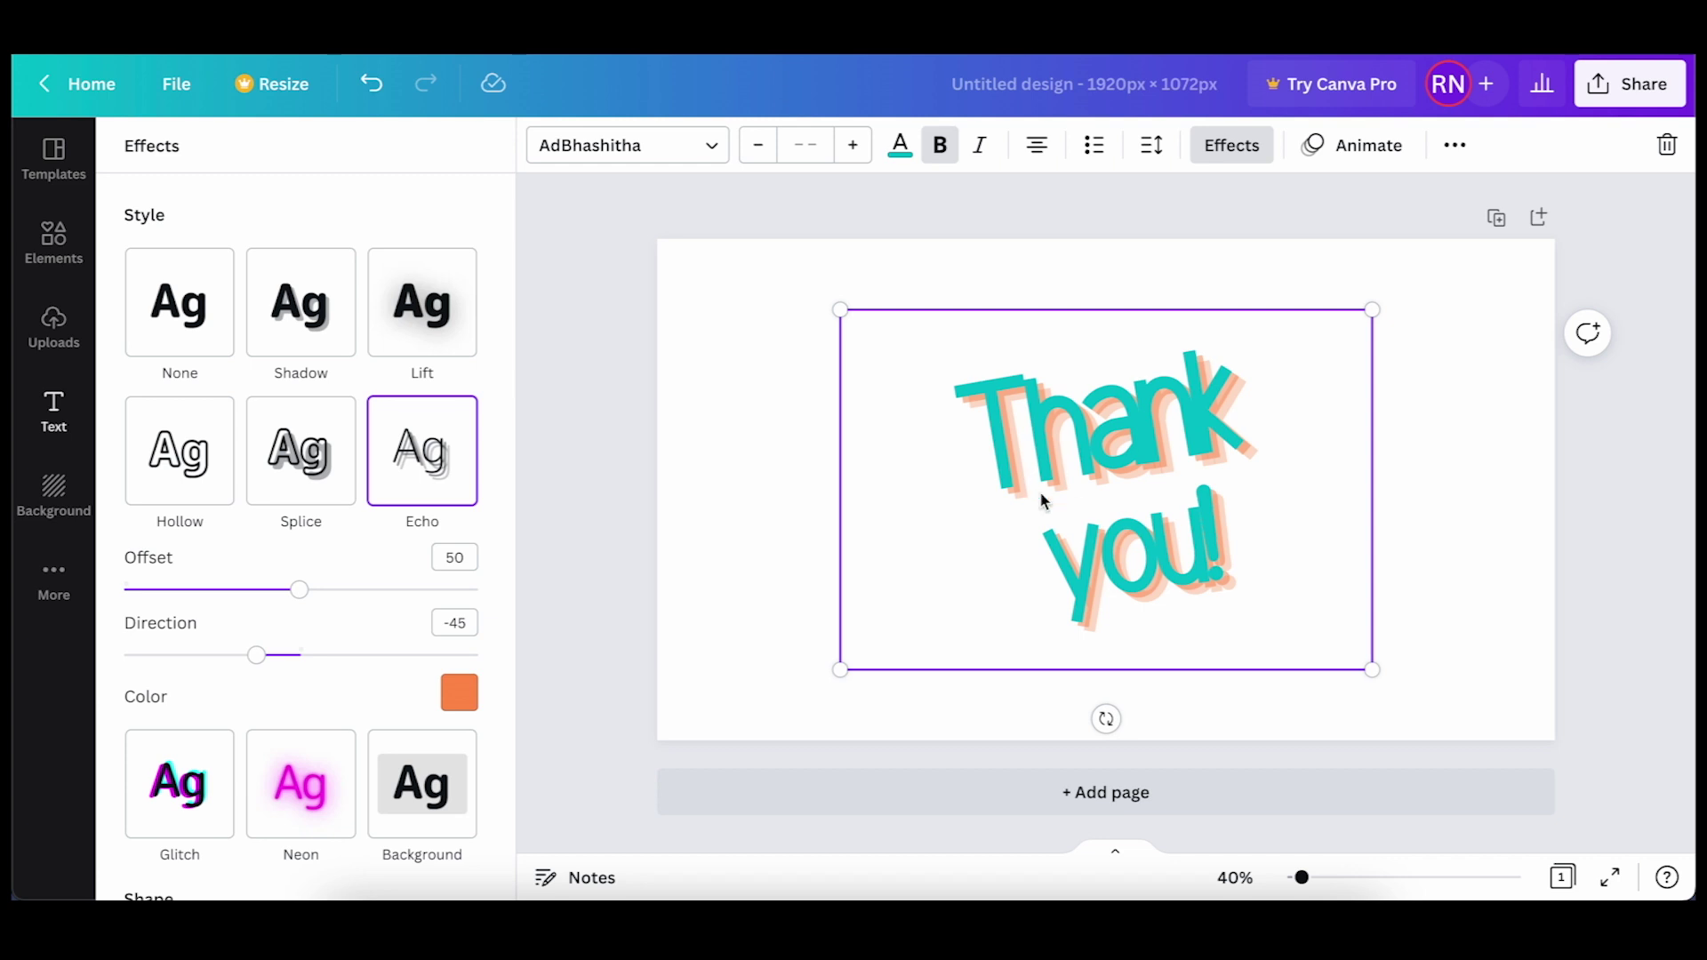
scroll(341, 549, "down", 3)
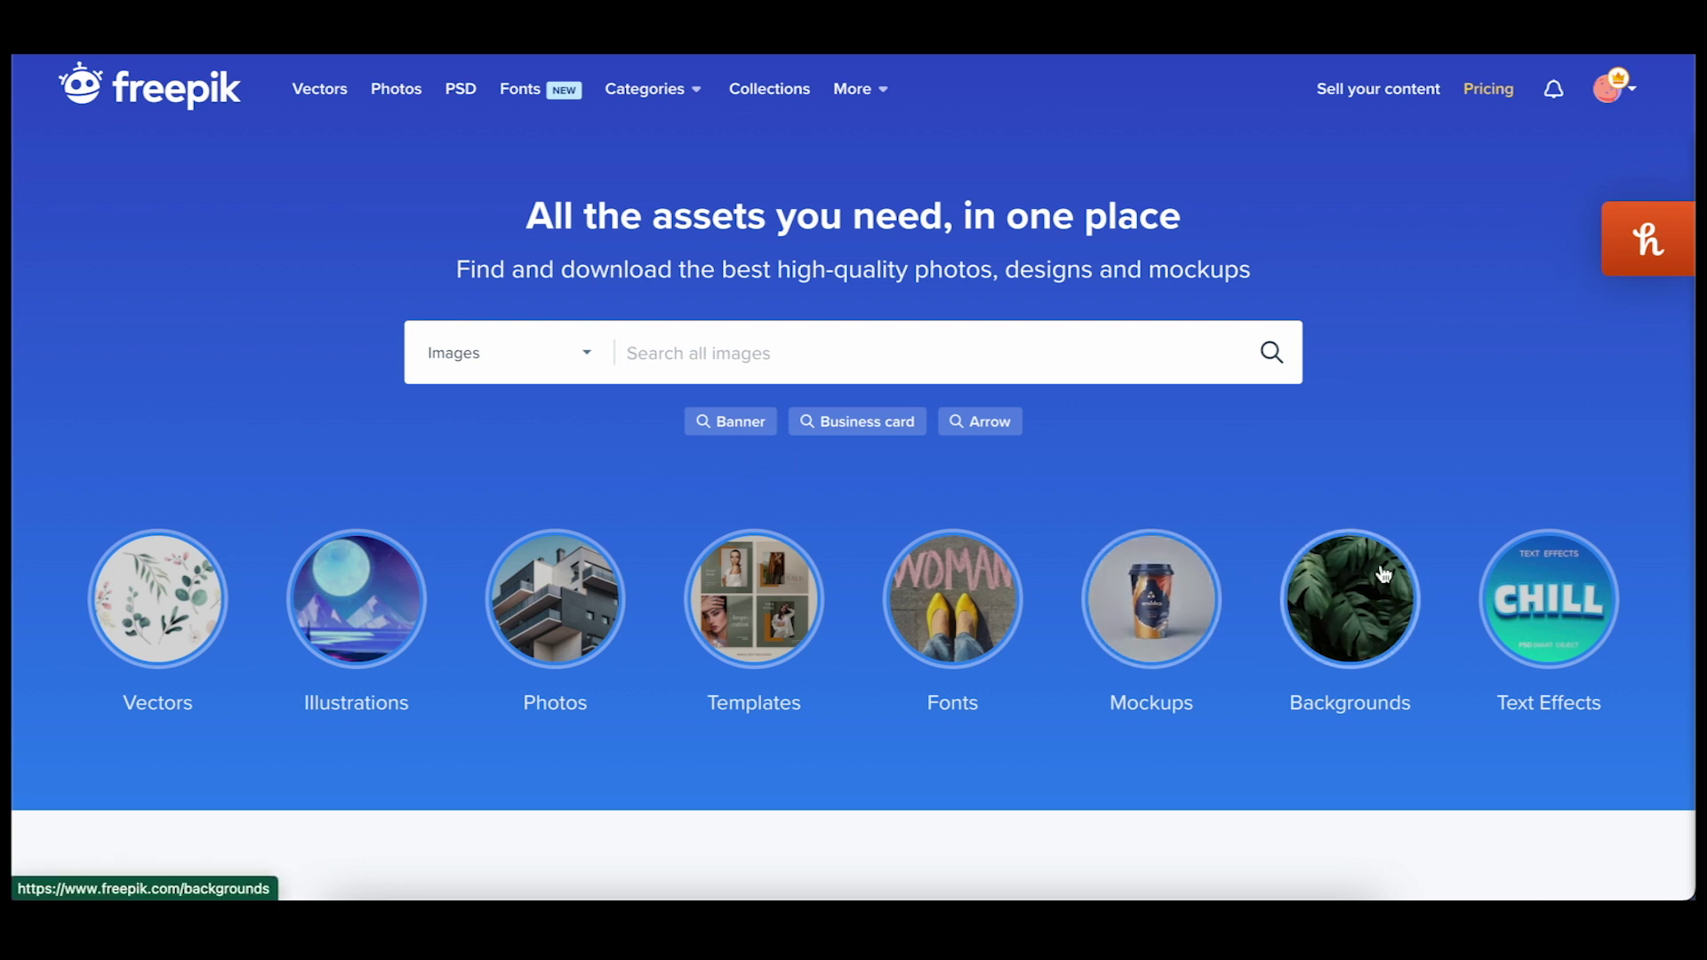
Step: Browse Freepik's Text Effects PSD results, including the Golden, Shadow and Gold 3D templates
left_click(1559, 600)
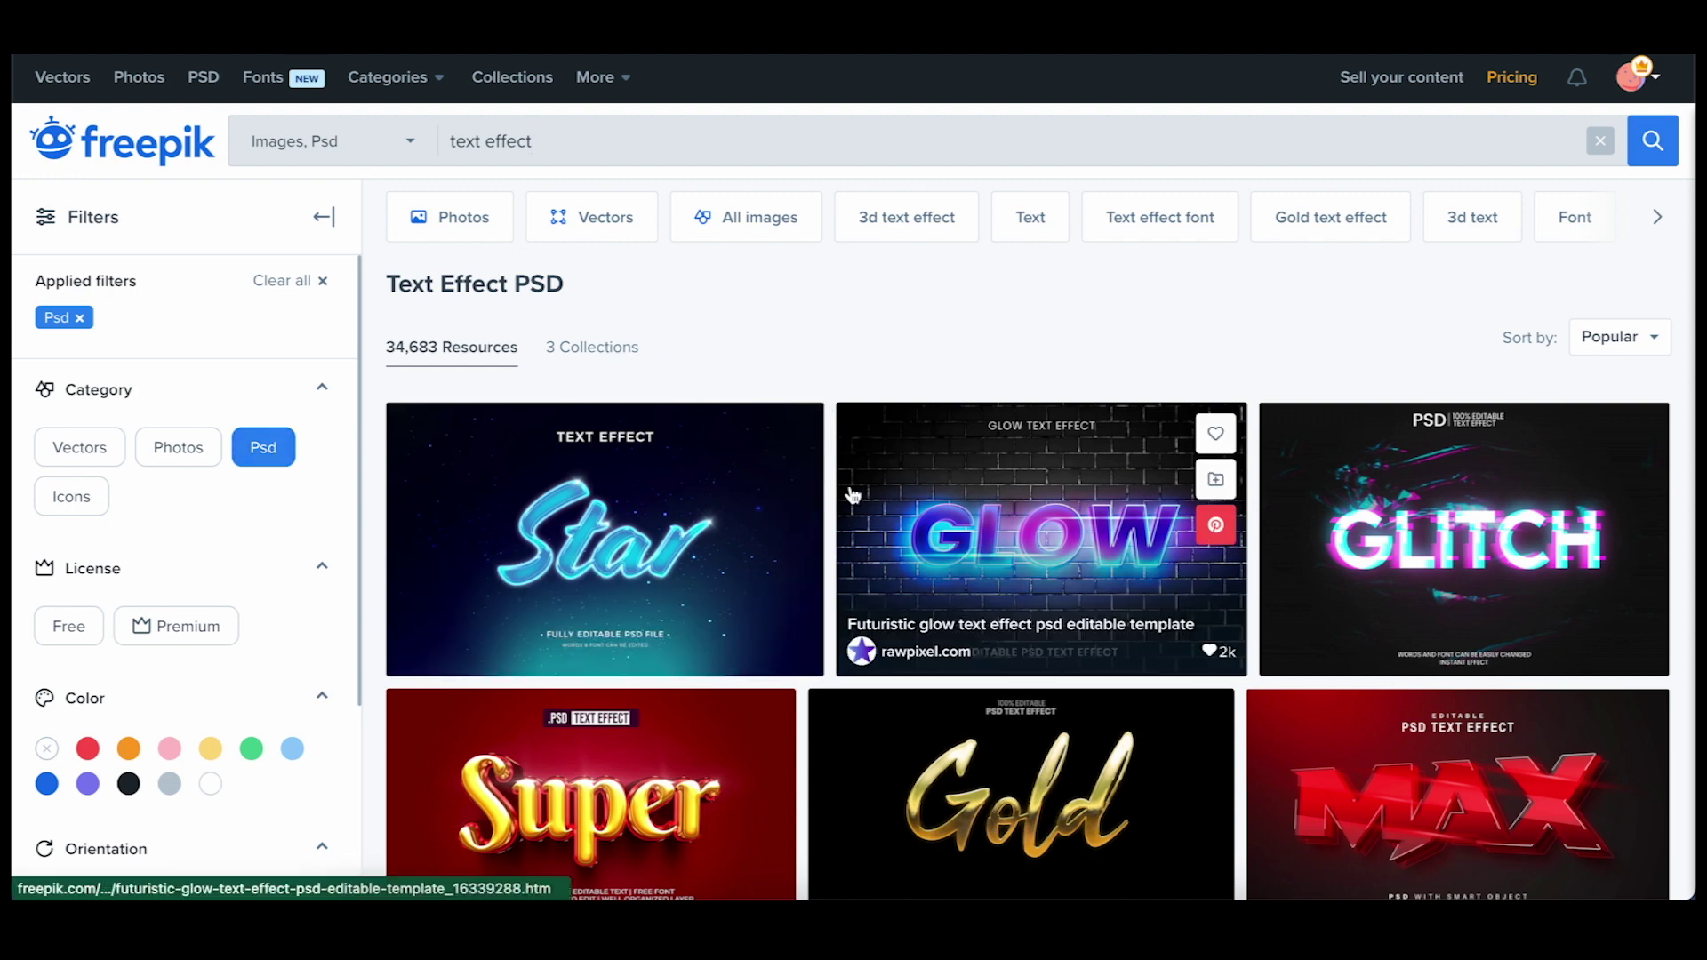
scroll(833, 565, "down", 1)
scroll(833, 564, "down", 1)
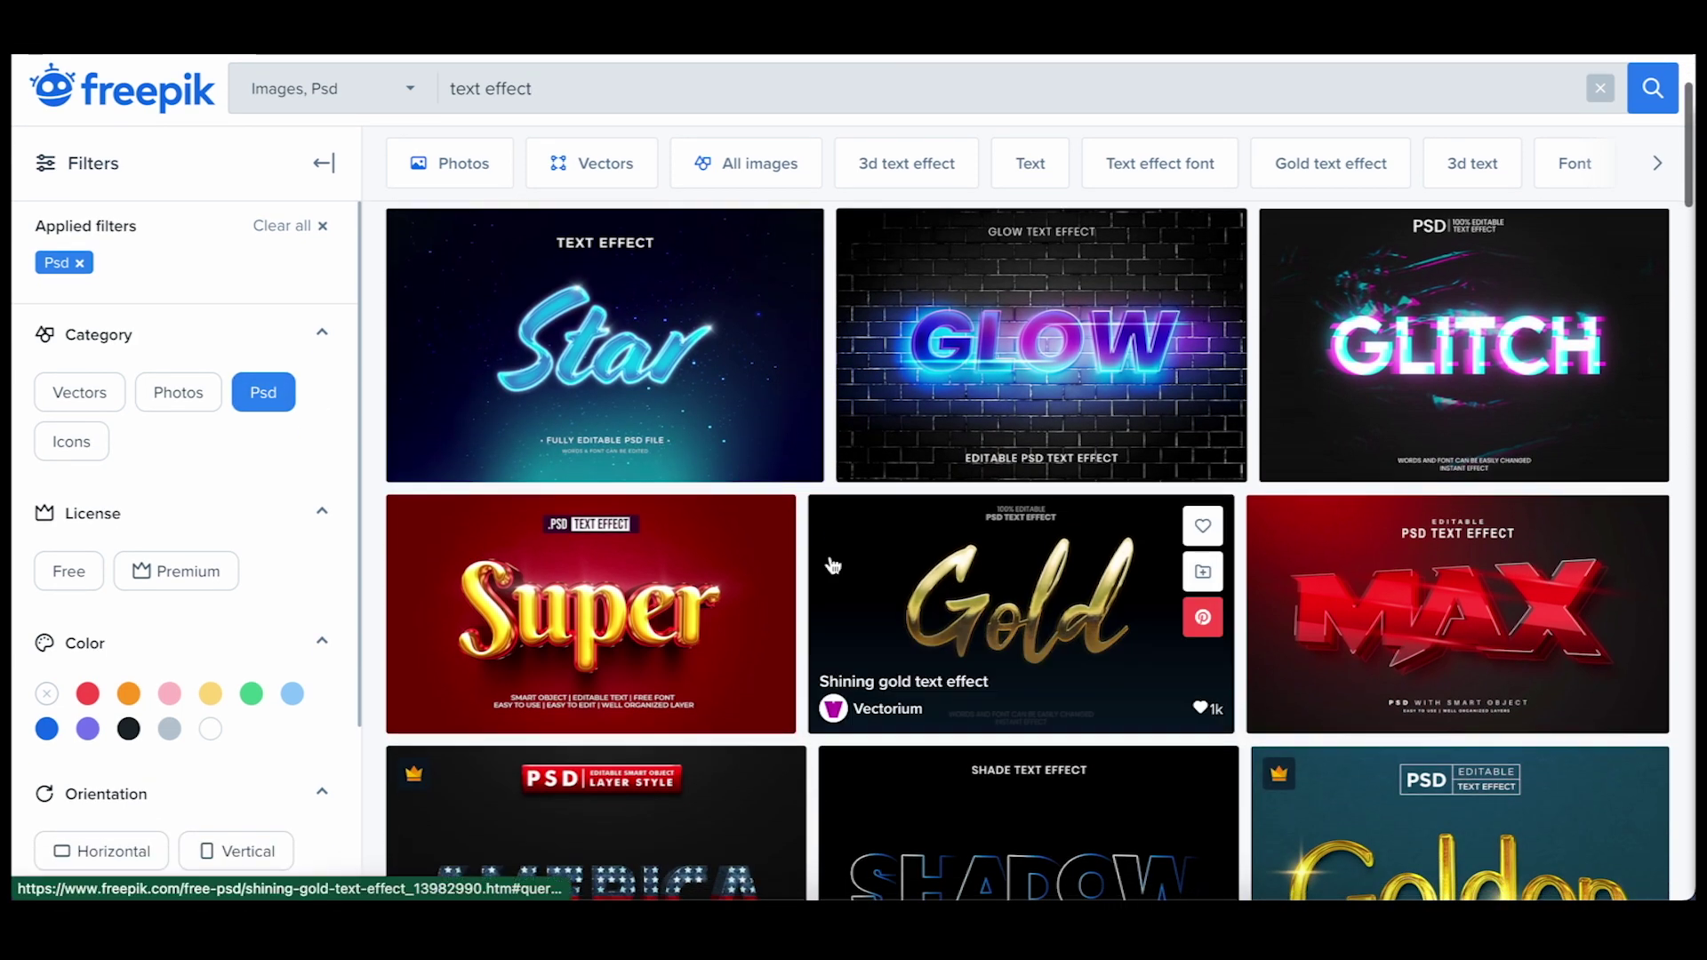
scroll(833, 564, "down", 2)
scroll(833, 565, "down", 3)
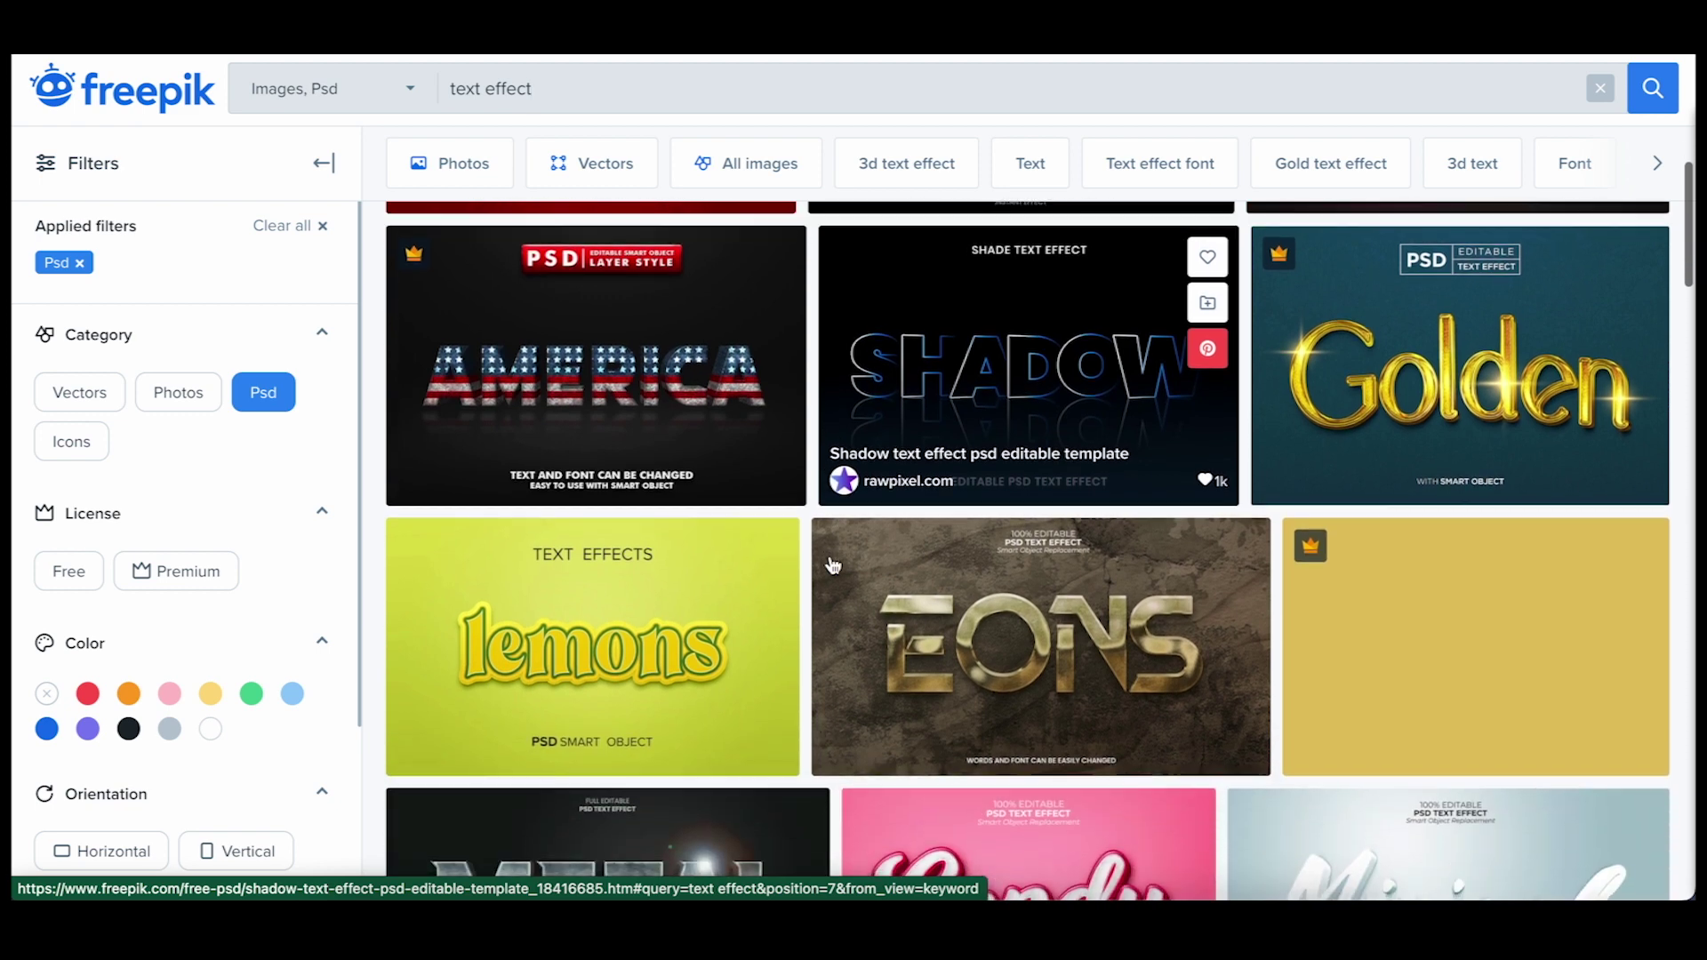
scroll(833, 565, "up", 1)
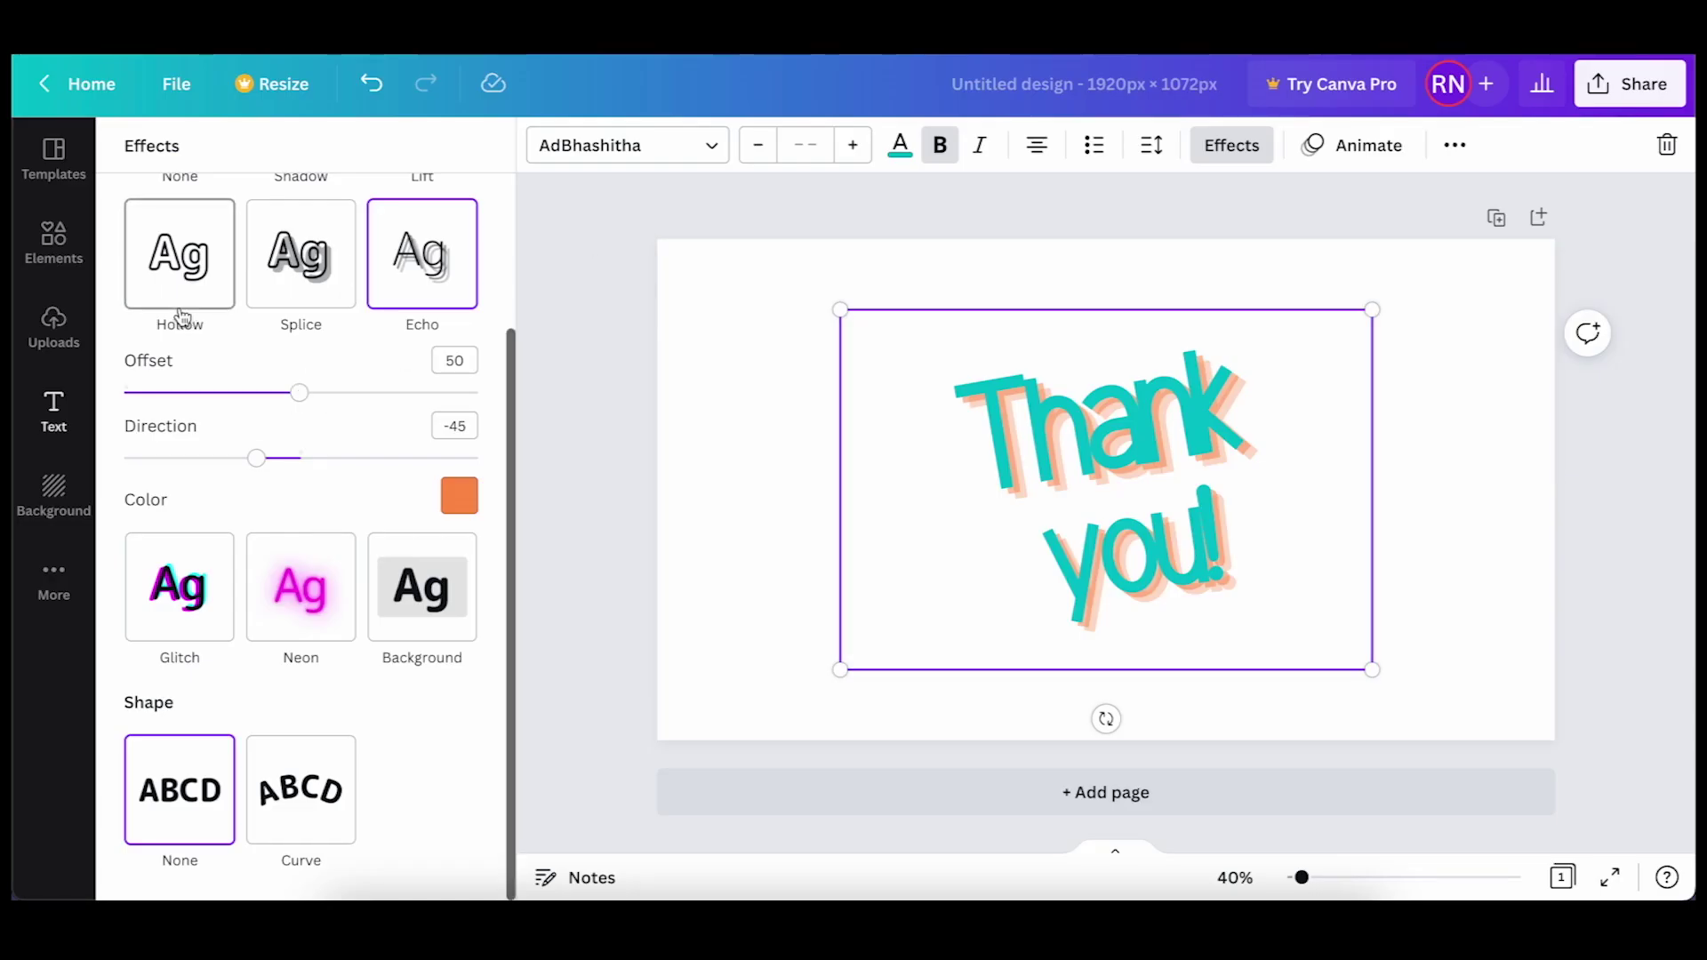
Step: Scroll through Canva's ready-made text styles beside the Thank you design
left_click(52, 409)
scroll(226, 393, "down", 6)
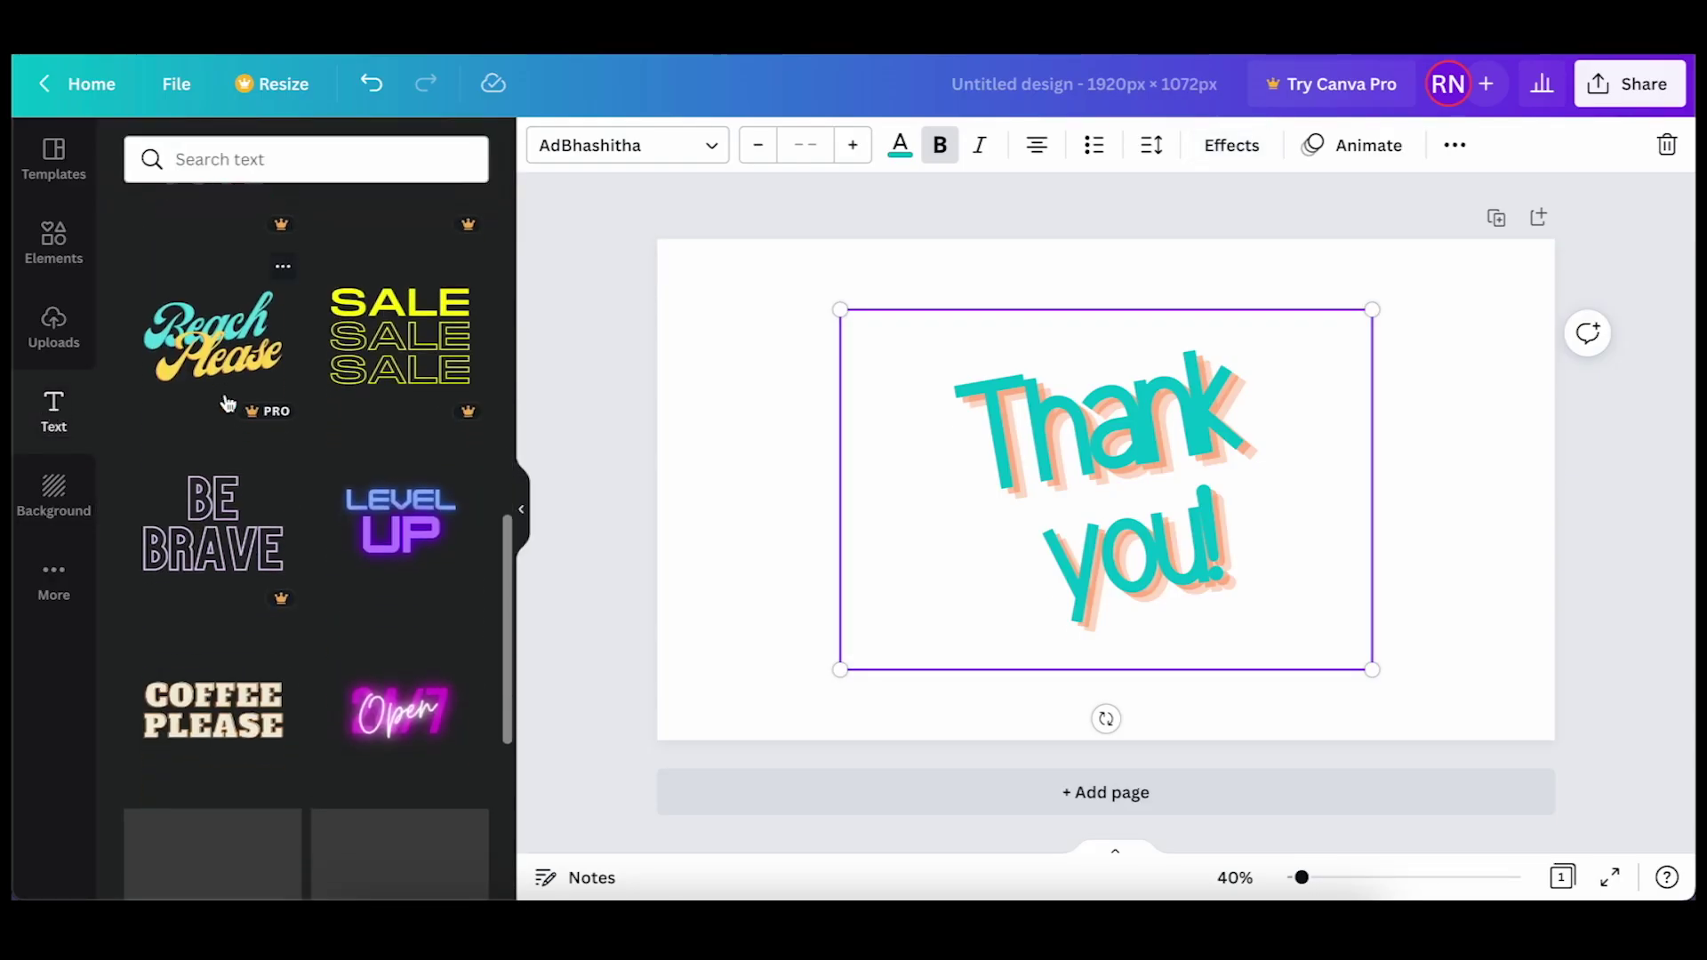
scroll(228, 404, "down", 10)
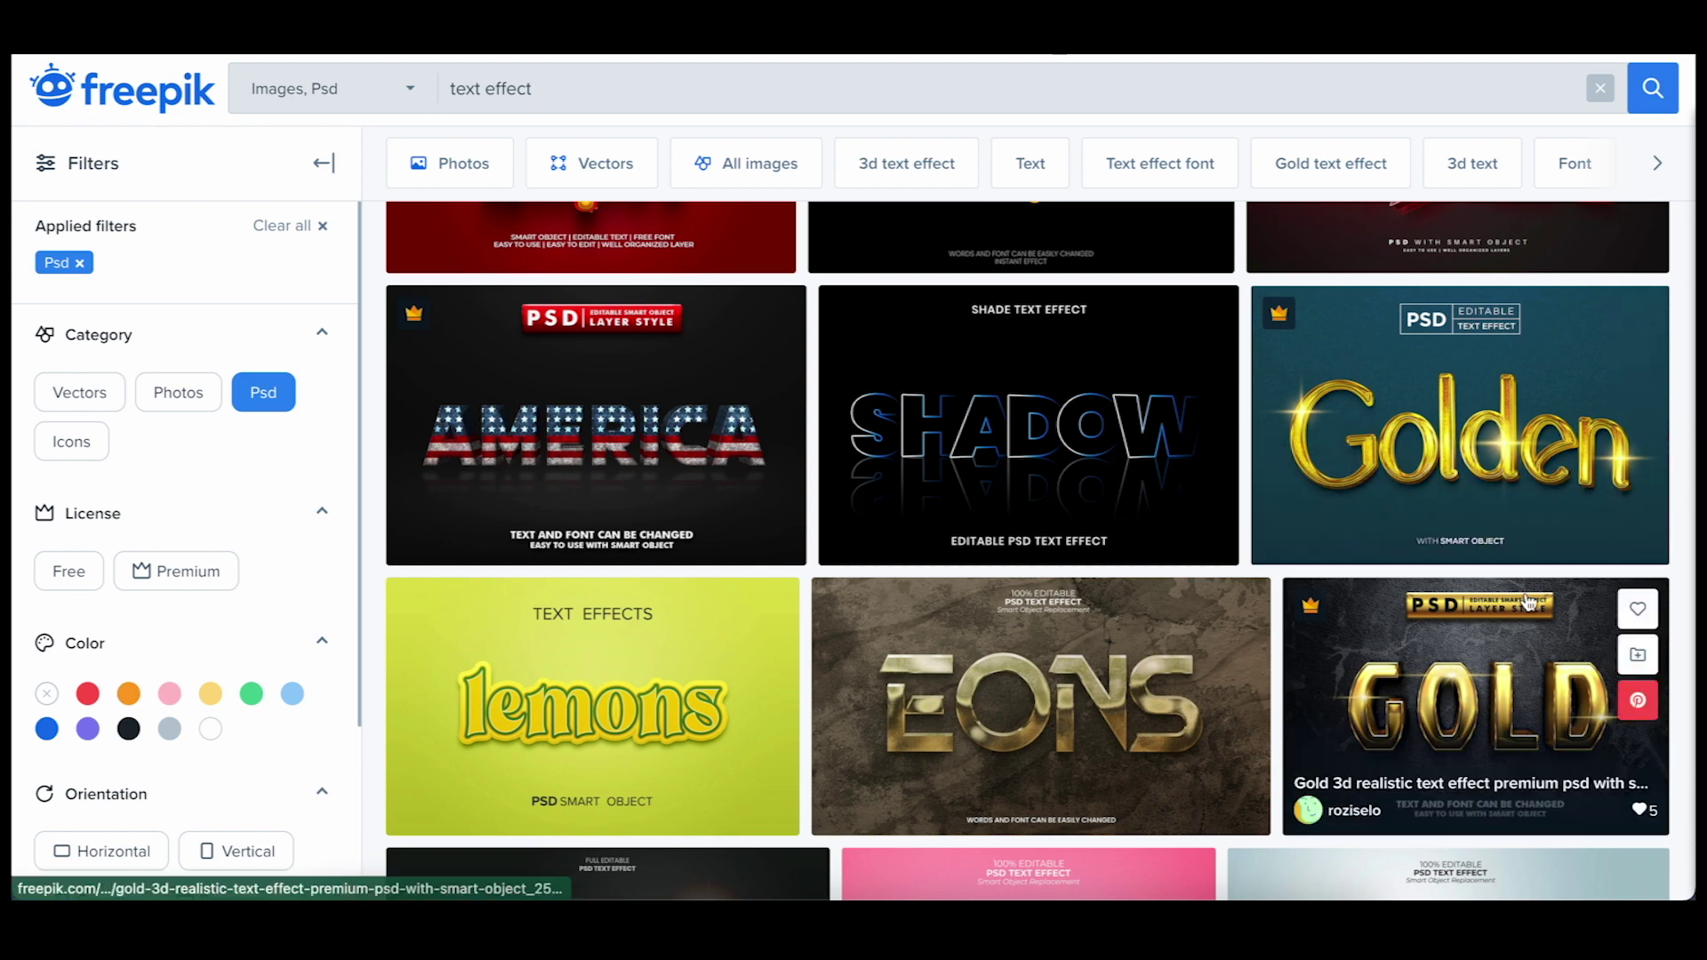
Step: Download the Golden editable text effect template from its Freepik preview
left_click(1428, 414)
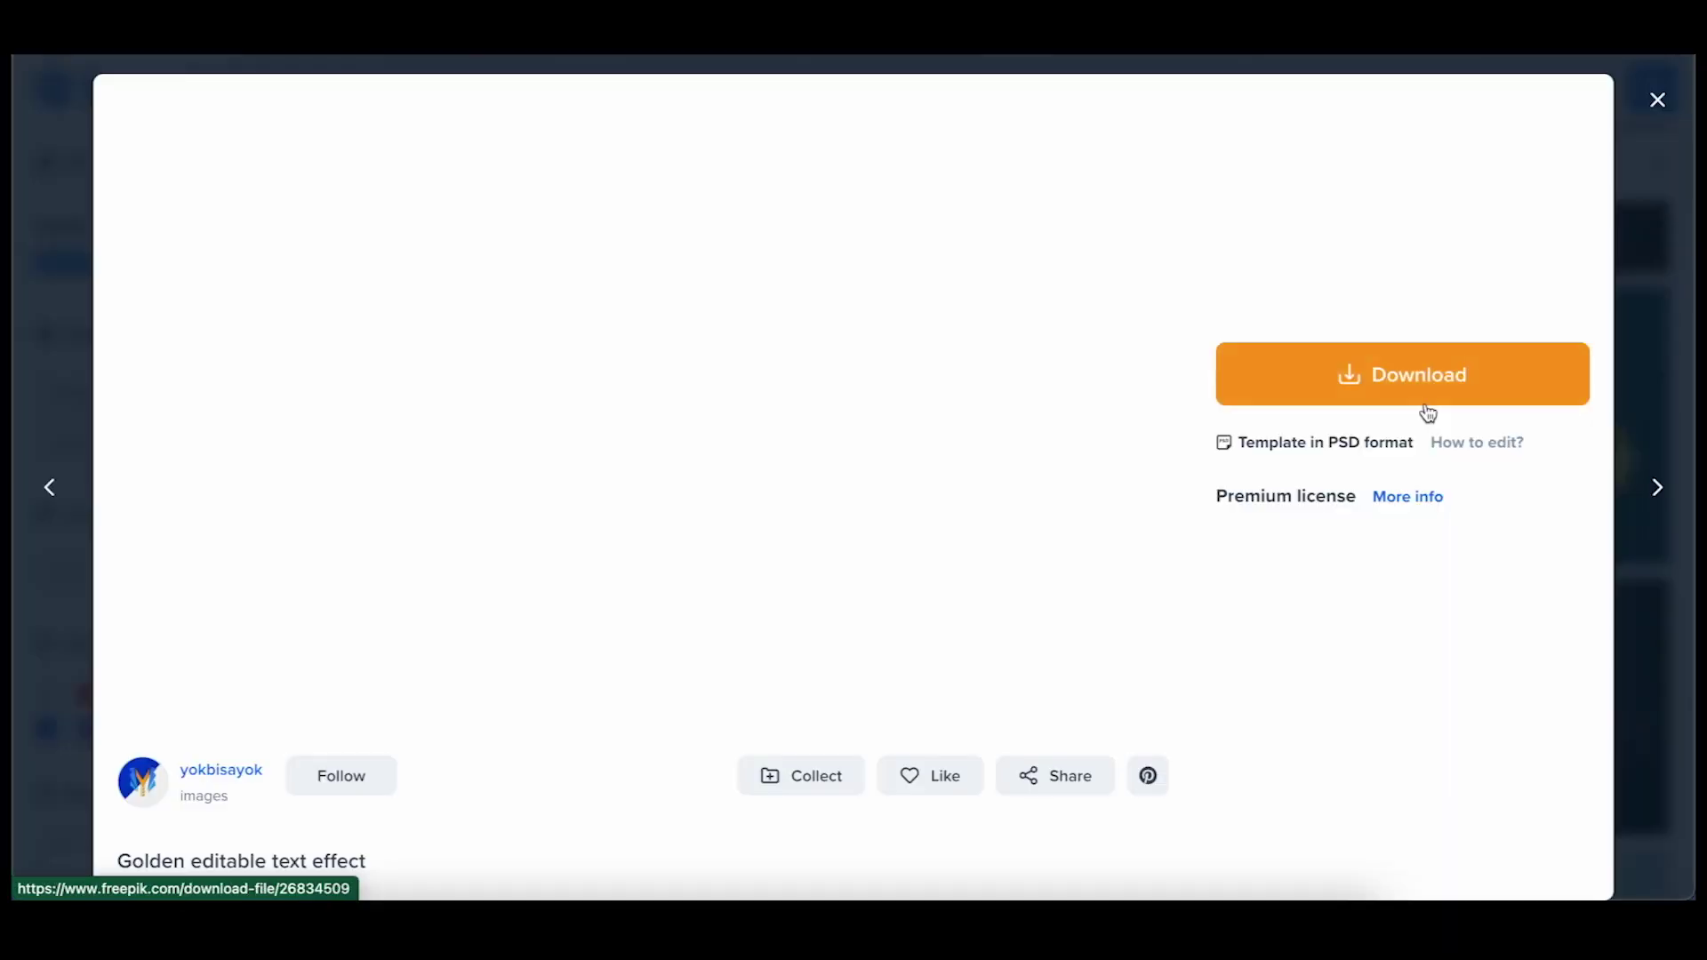
left_click(1380, 381)
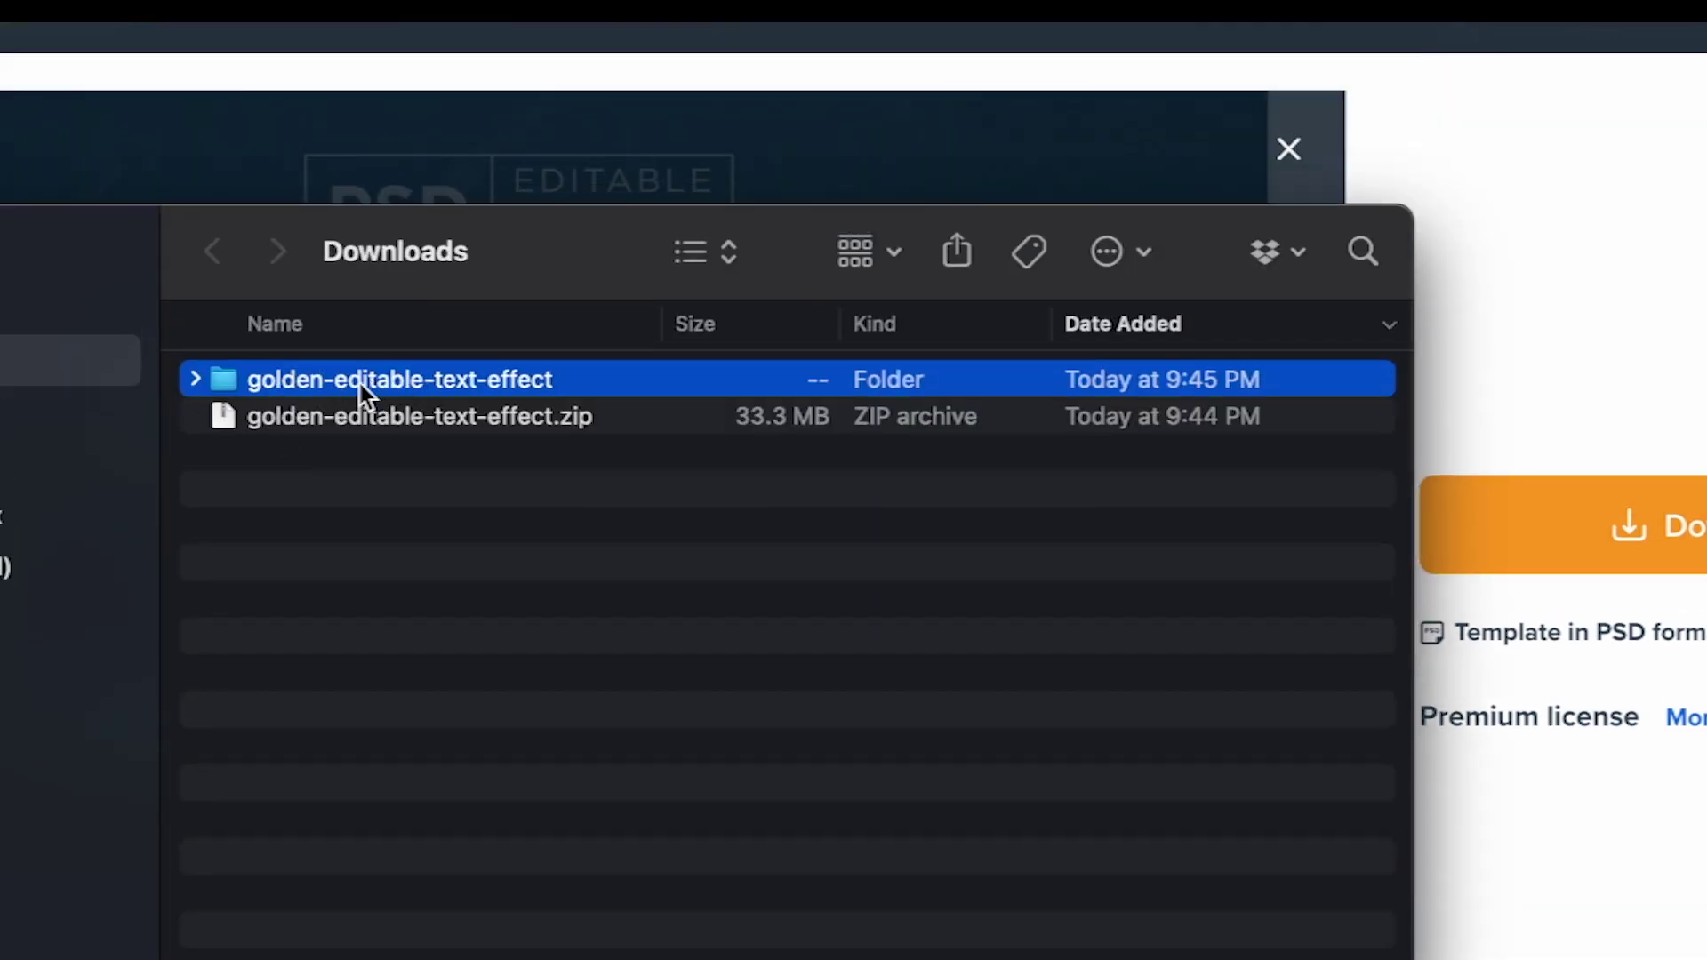
Step: Open the golden-editable-text-effect folder in Finder, select 54.psd and move the window aside
double_click(360, 384)
left_click(350, 415)
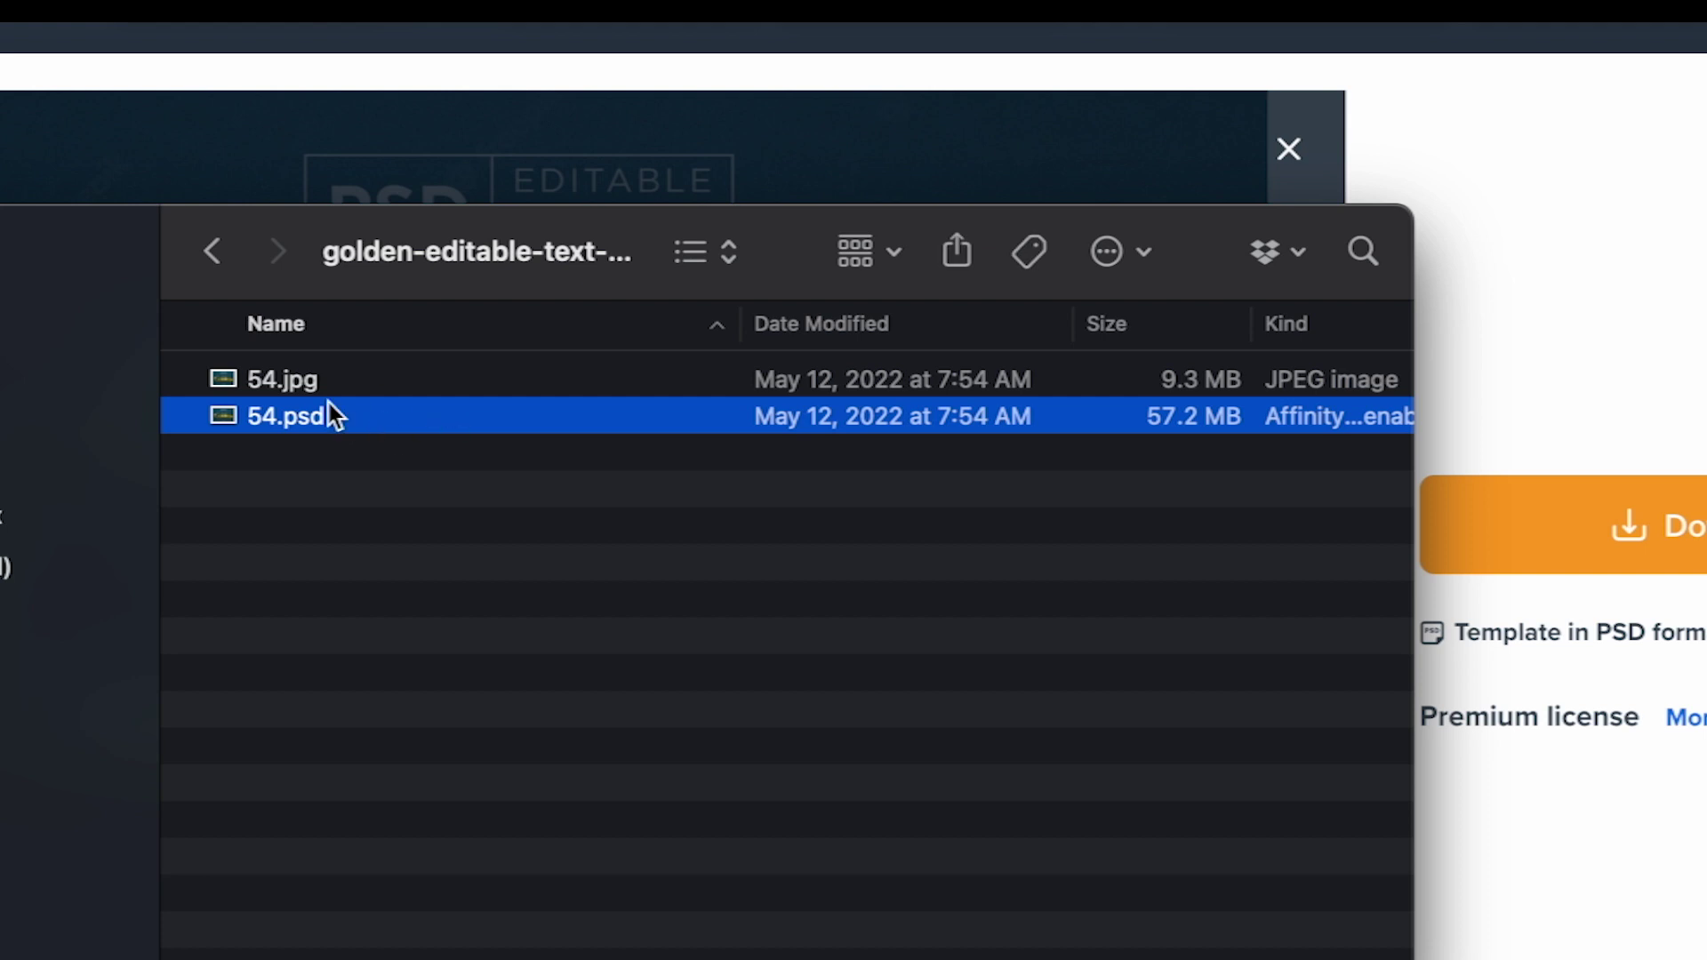
left_click_drag(529, 306, 5, 294)
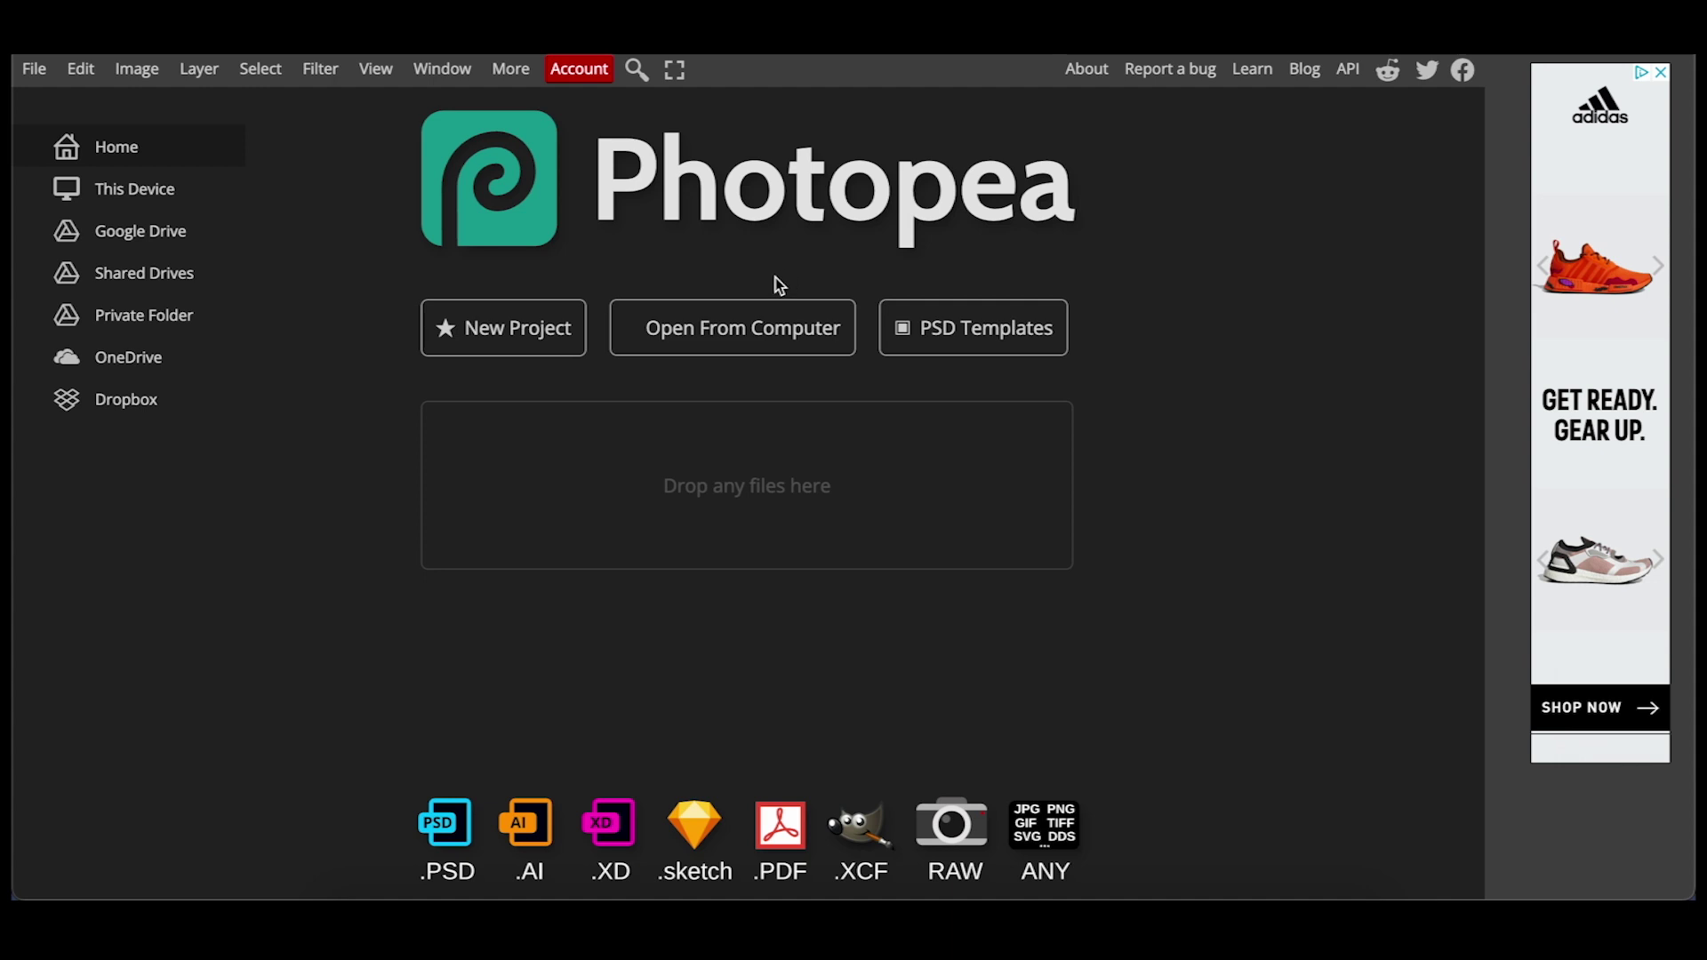
Step: Open 54.psd from Downloads > golden-editable-text-effect in Photopea
left_click(724, 328)
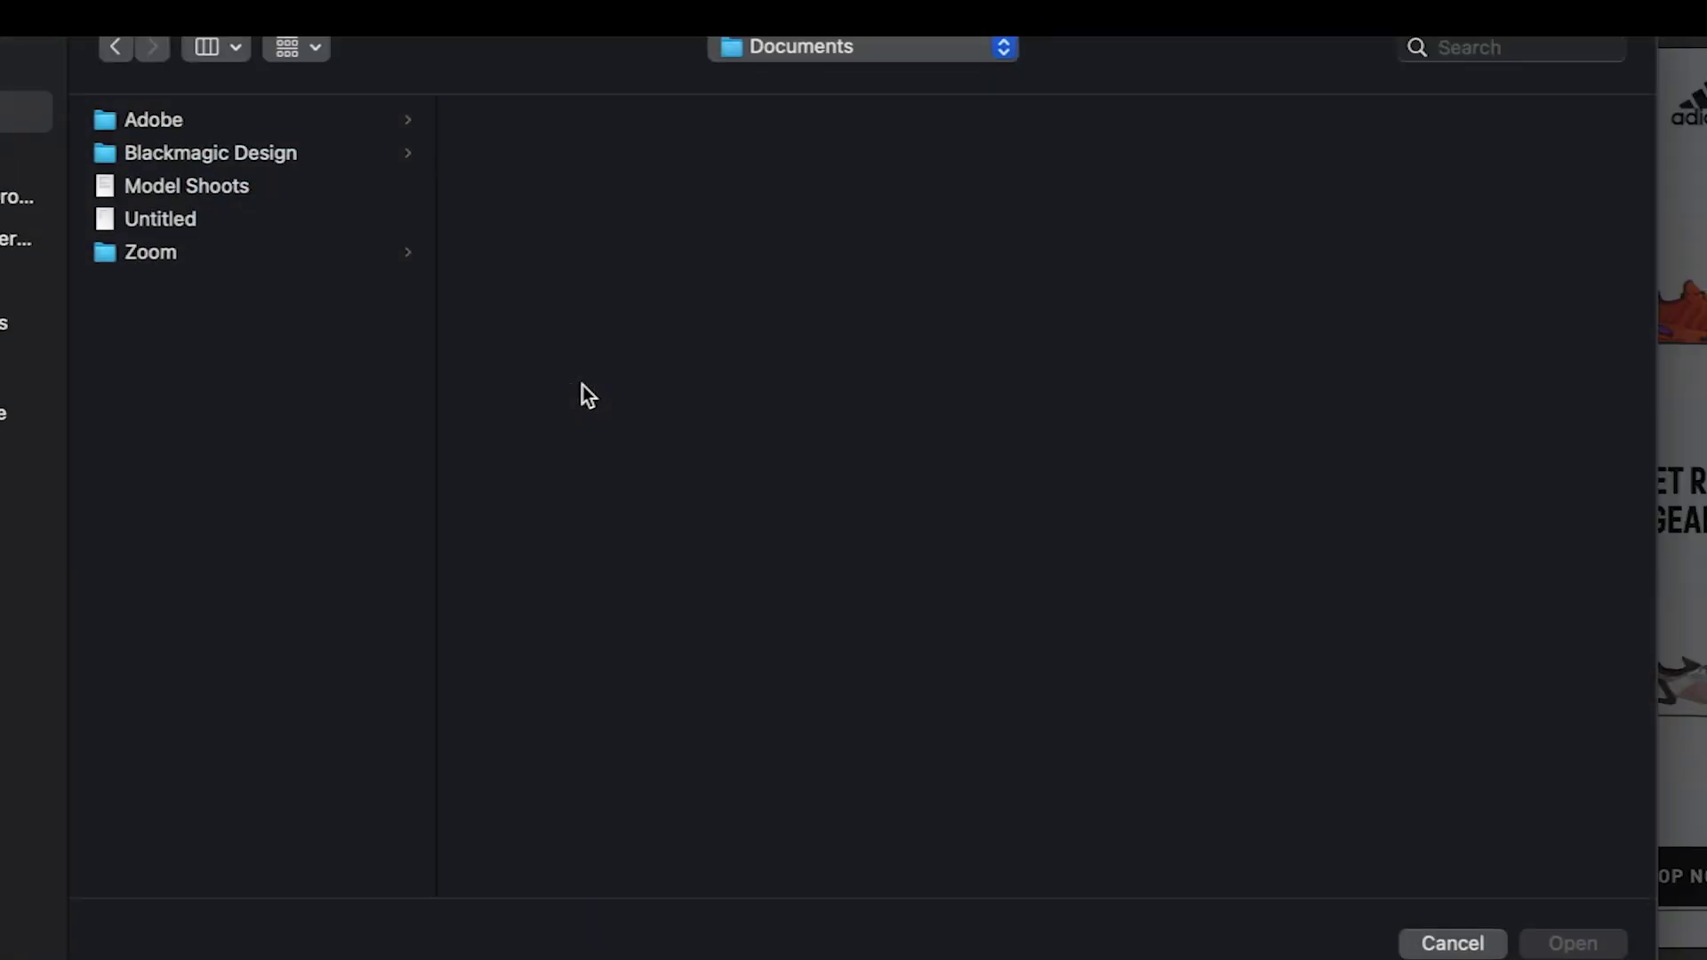
left_click(27, 69)
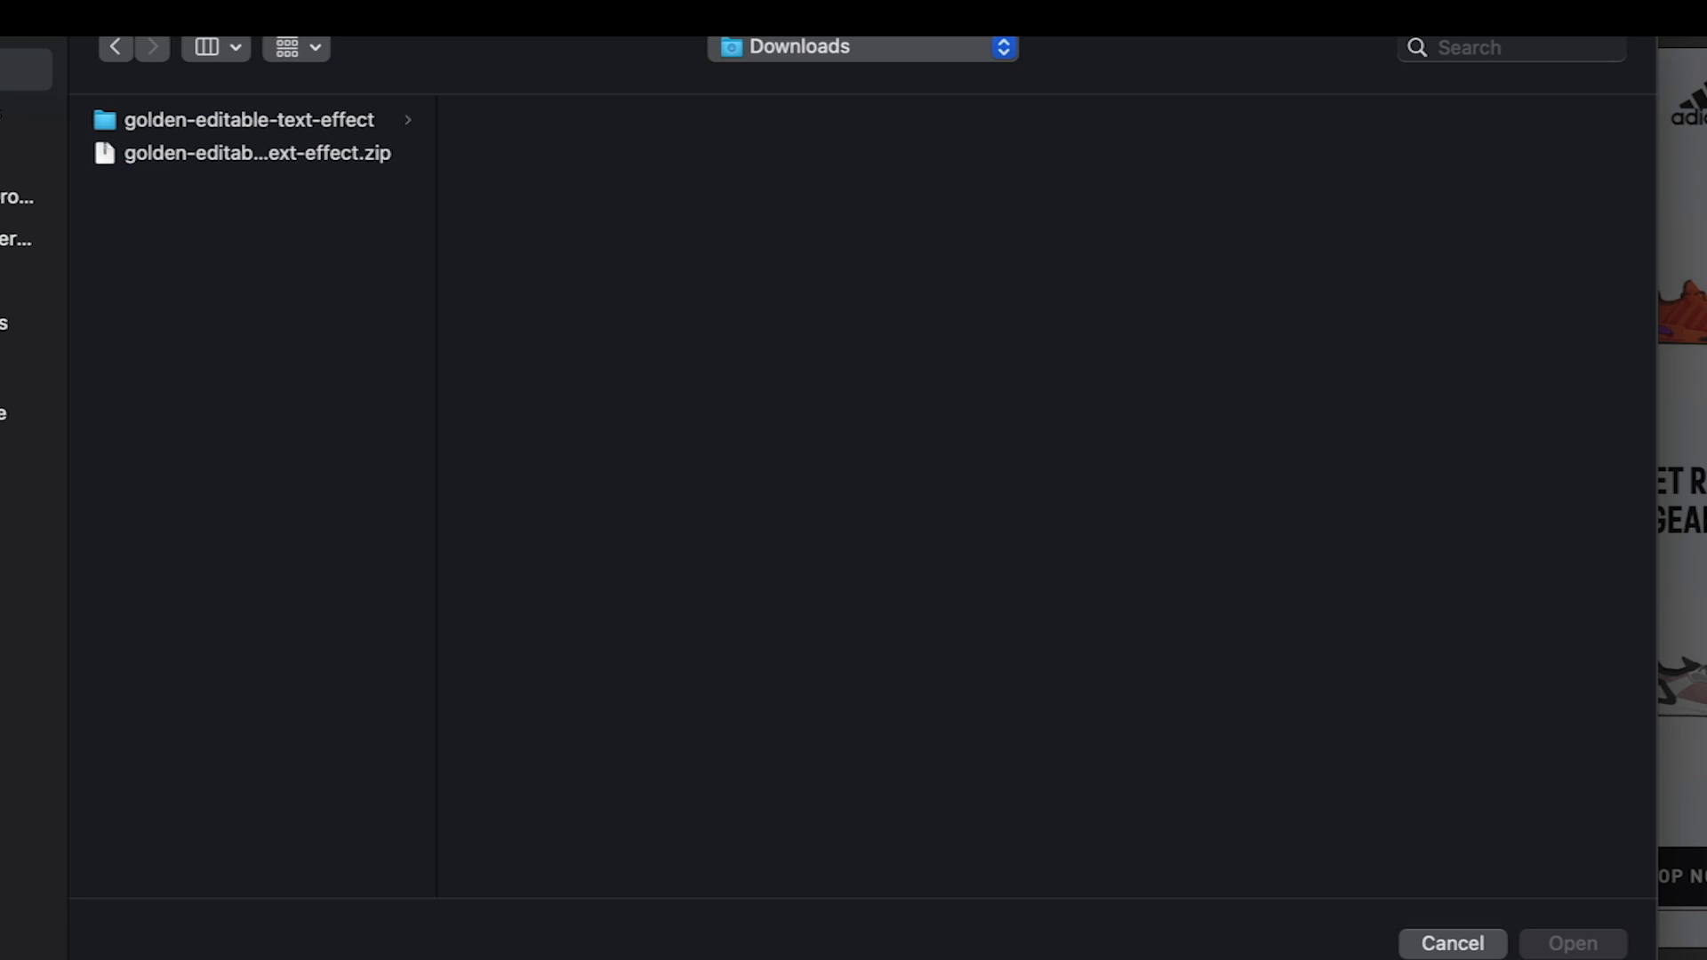
left_click(199, 133)
left_click(558, 155)
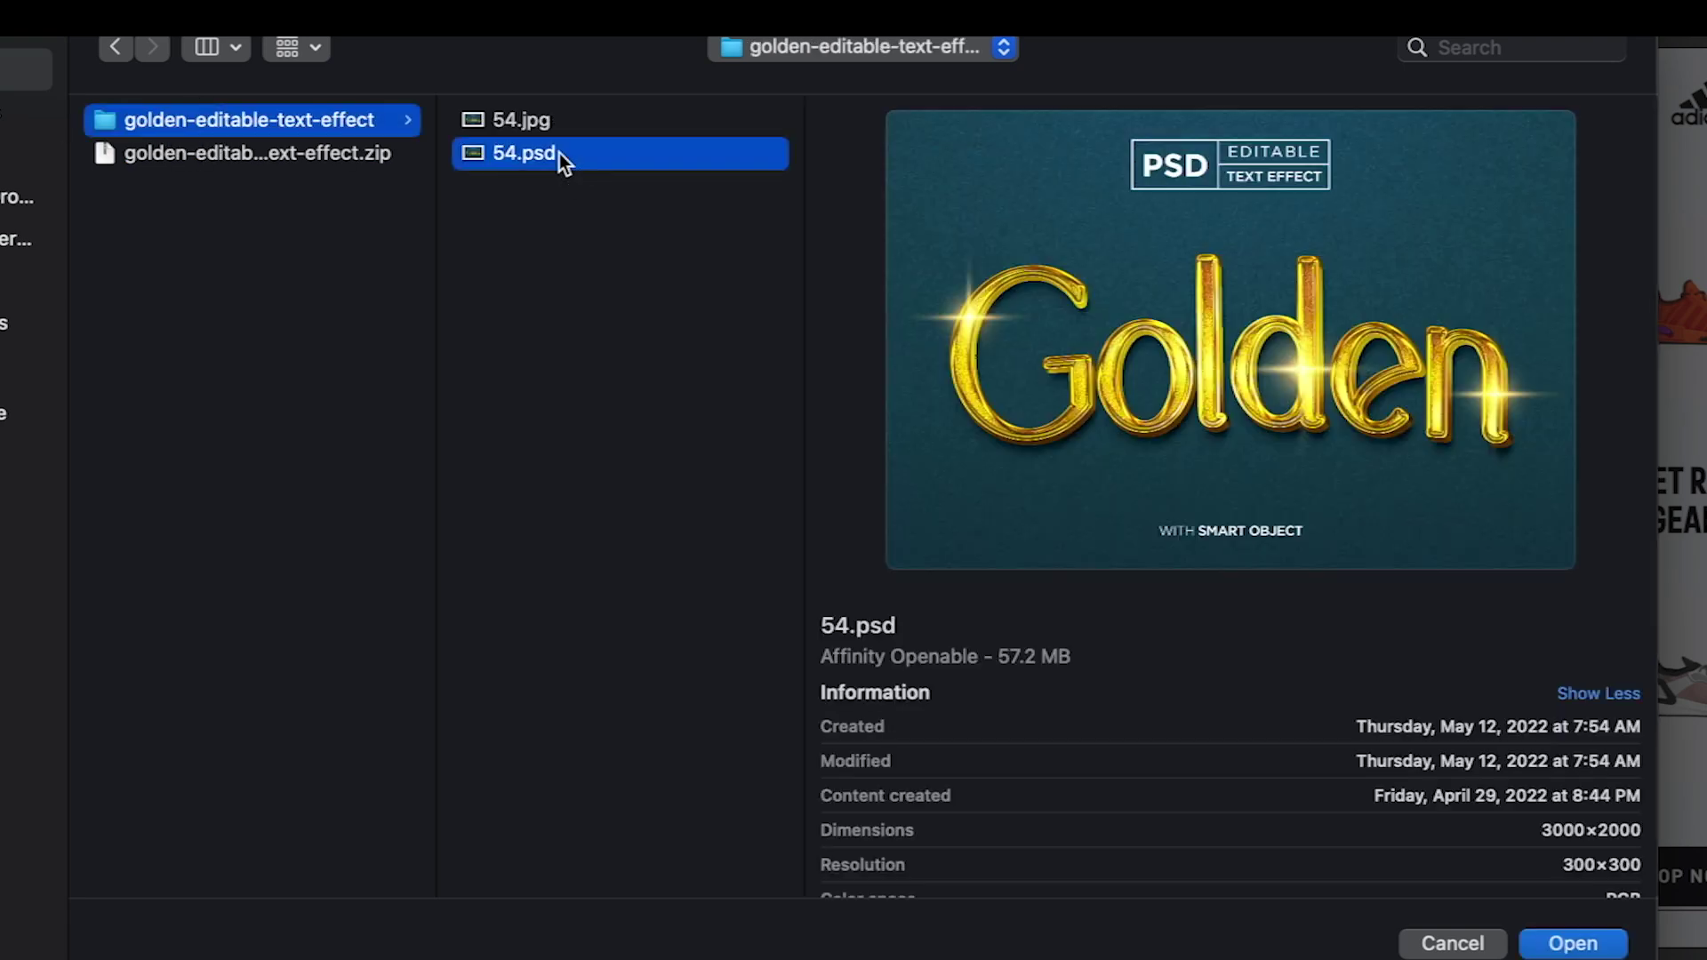
left_click(1569, 945)
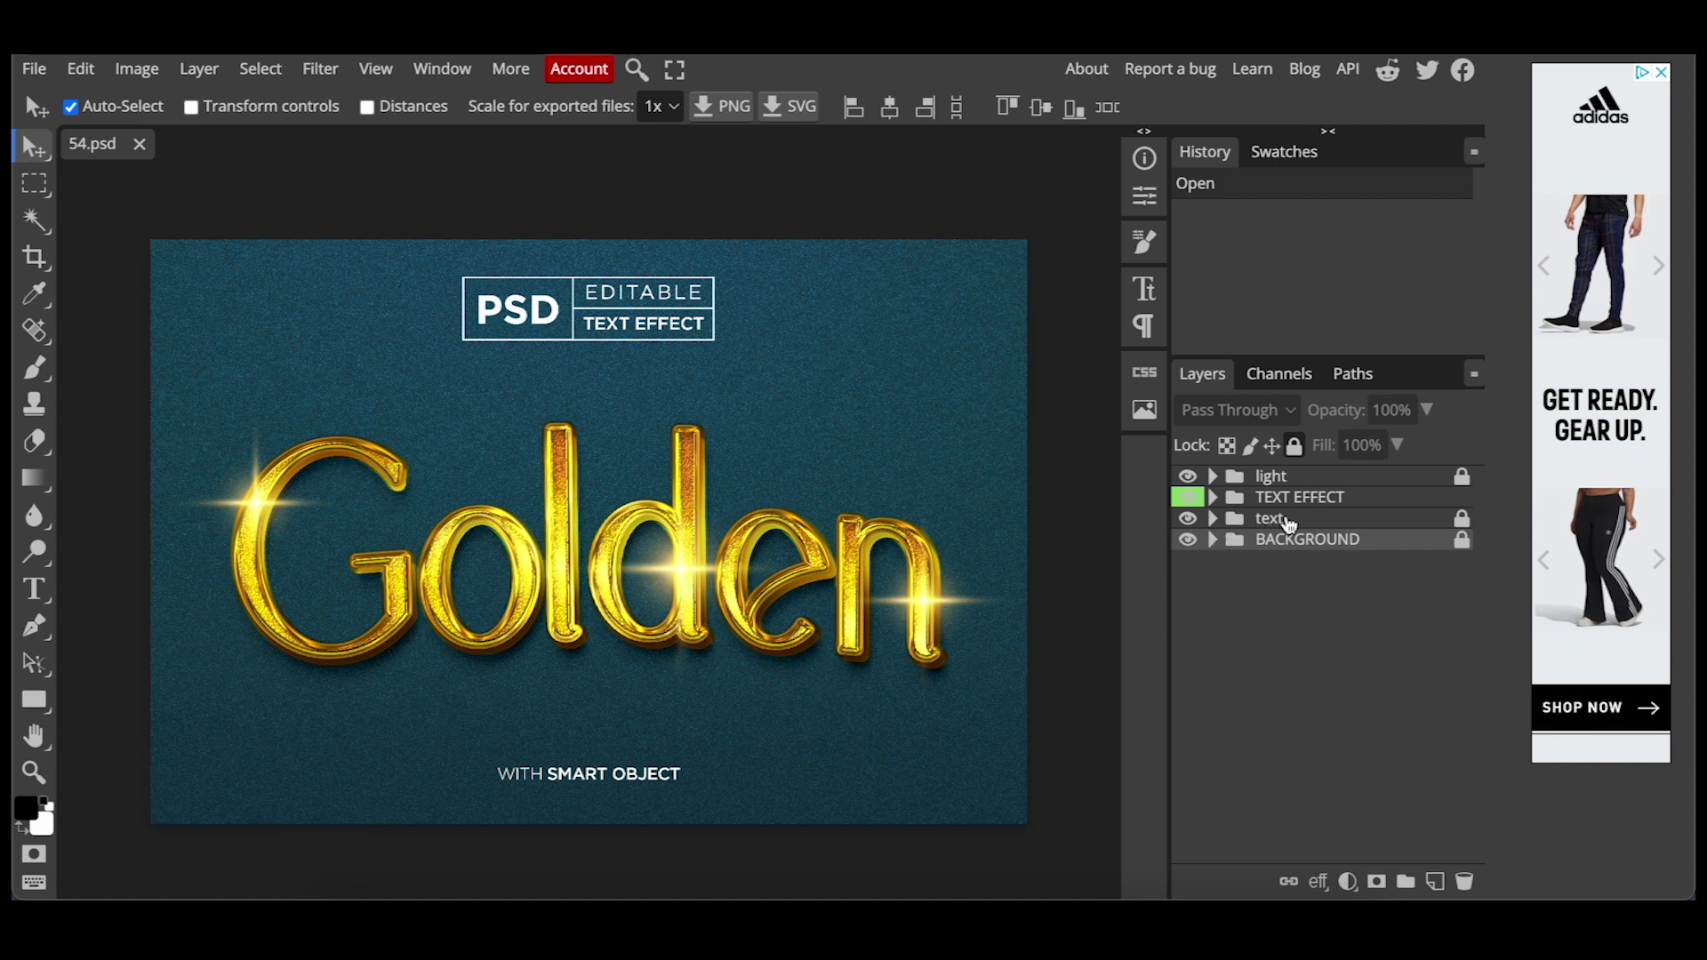
Step: Expand the text and TEXT EFFECT groups and select the 'change text here' smart object
left_click(1213, 519)
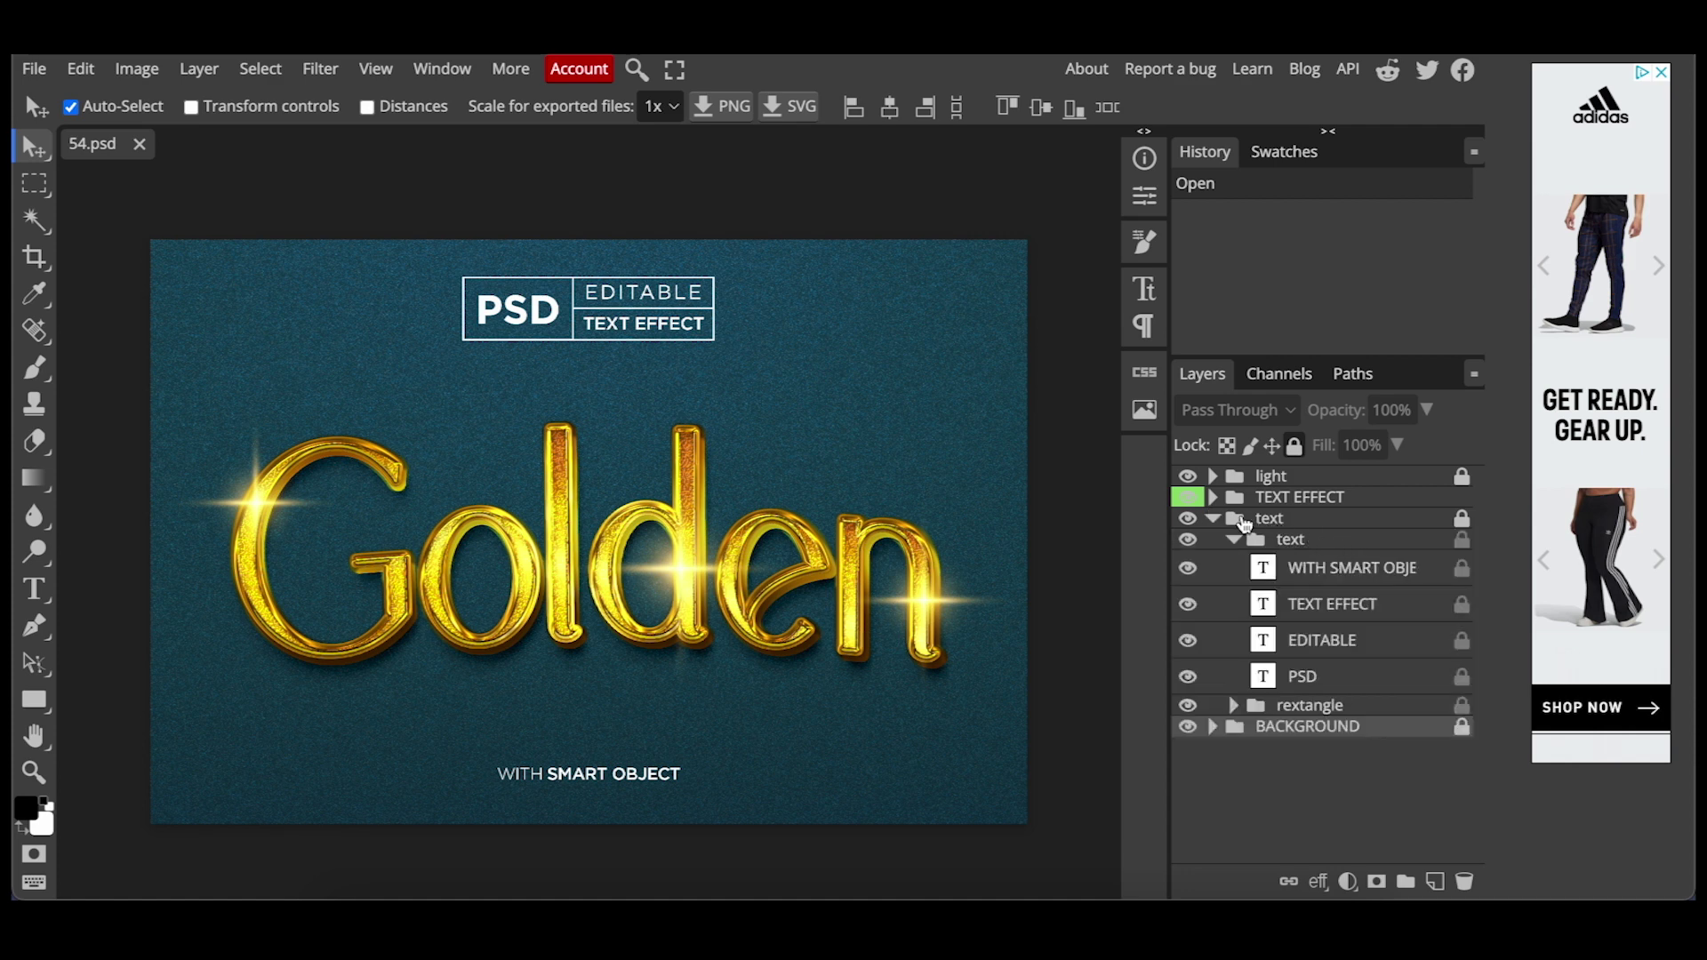
left_click(1214, 498)
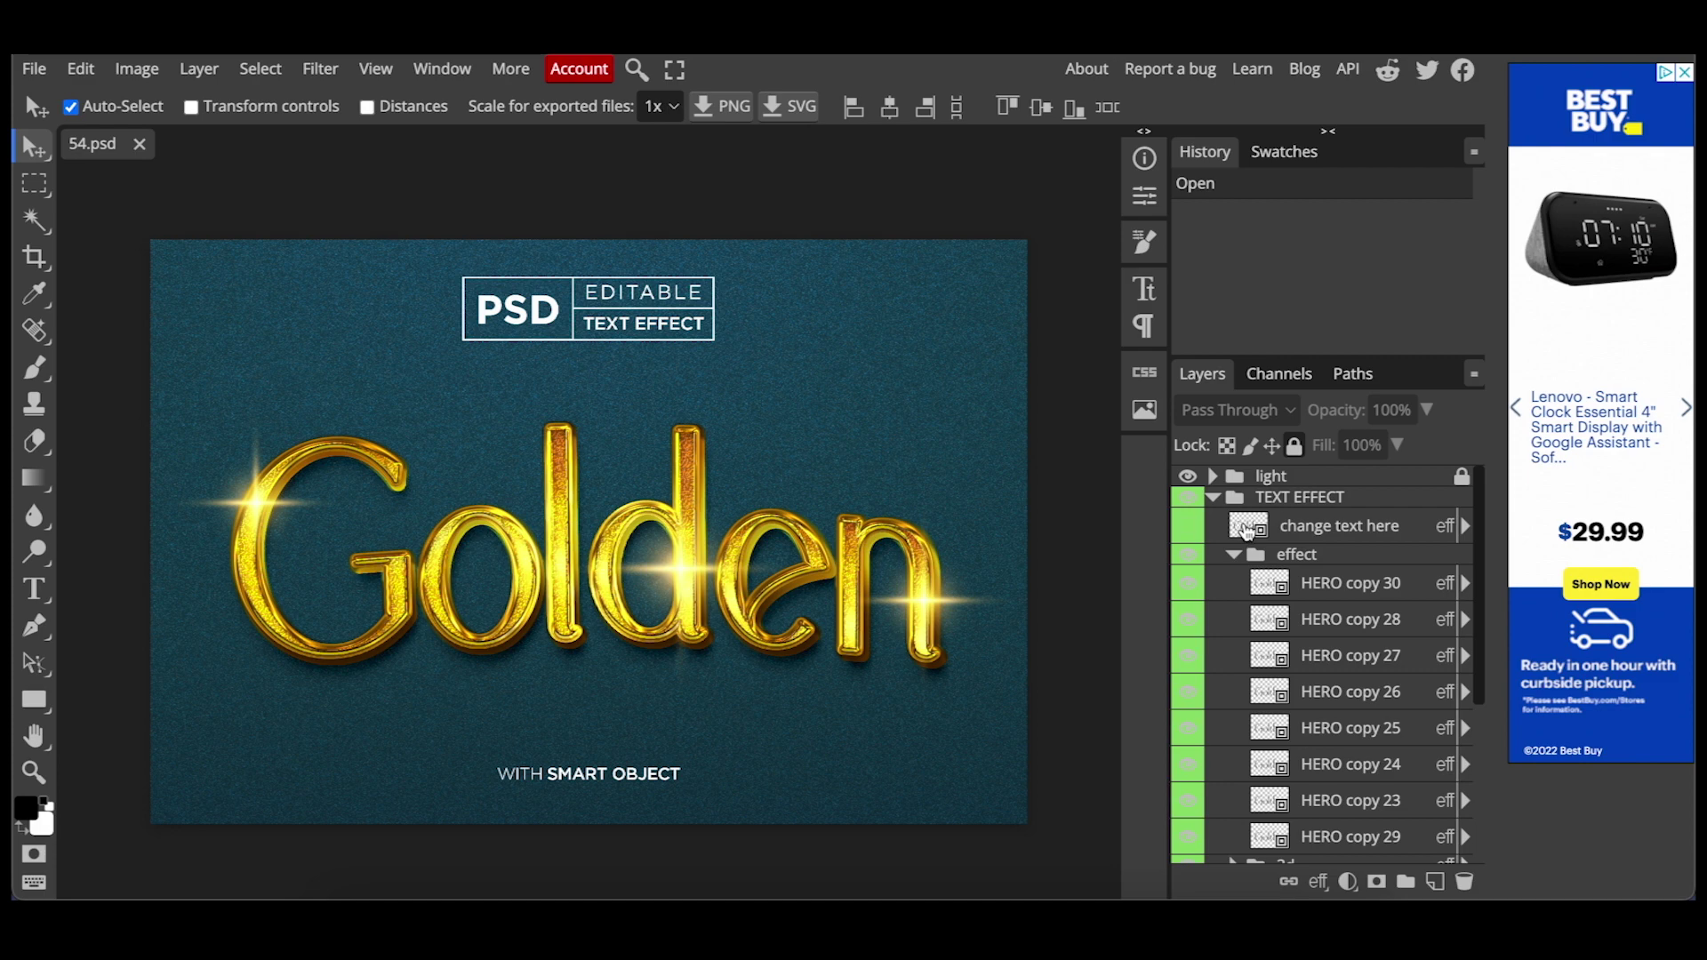
left_click(1245, 530)
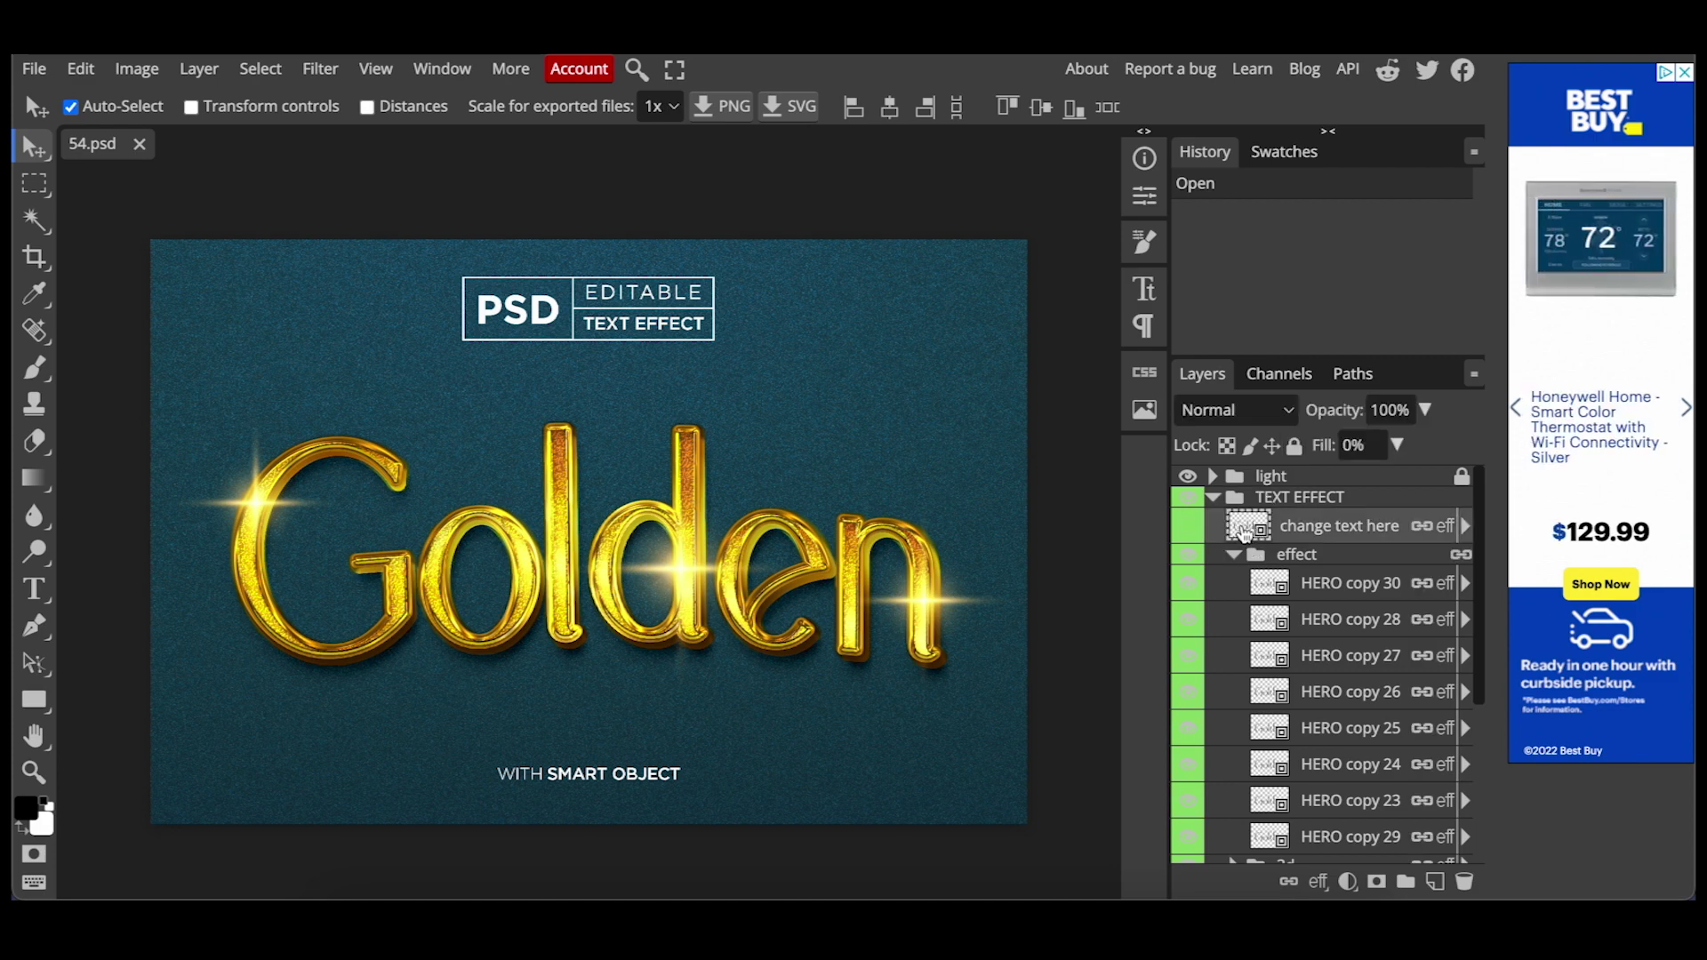
Step: Open the smart object's contents and change the word 'Golden' to 'Congrats'
double_click(1245, 529)
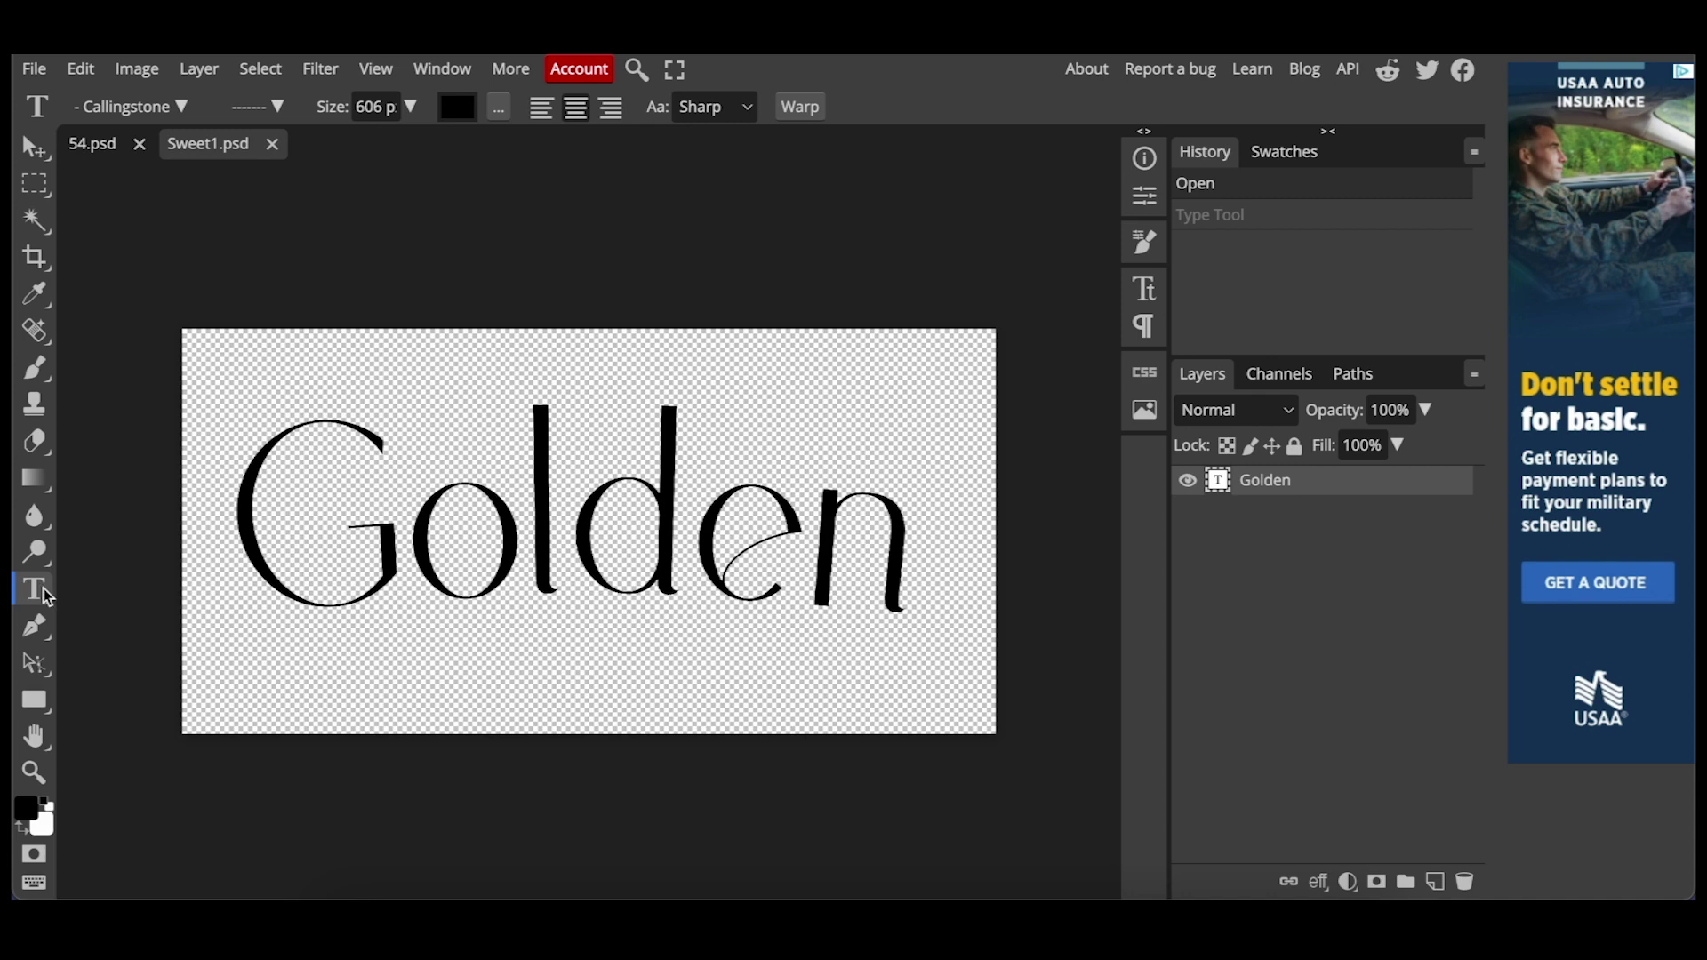
double_click(695, 542)
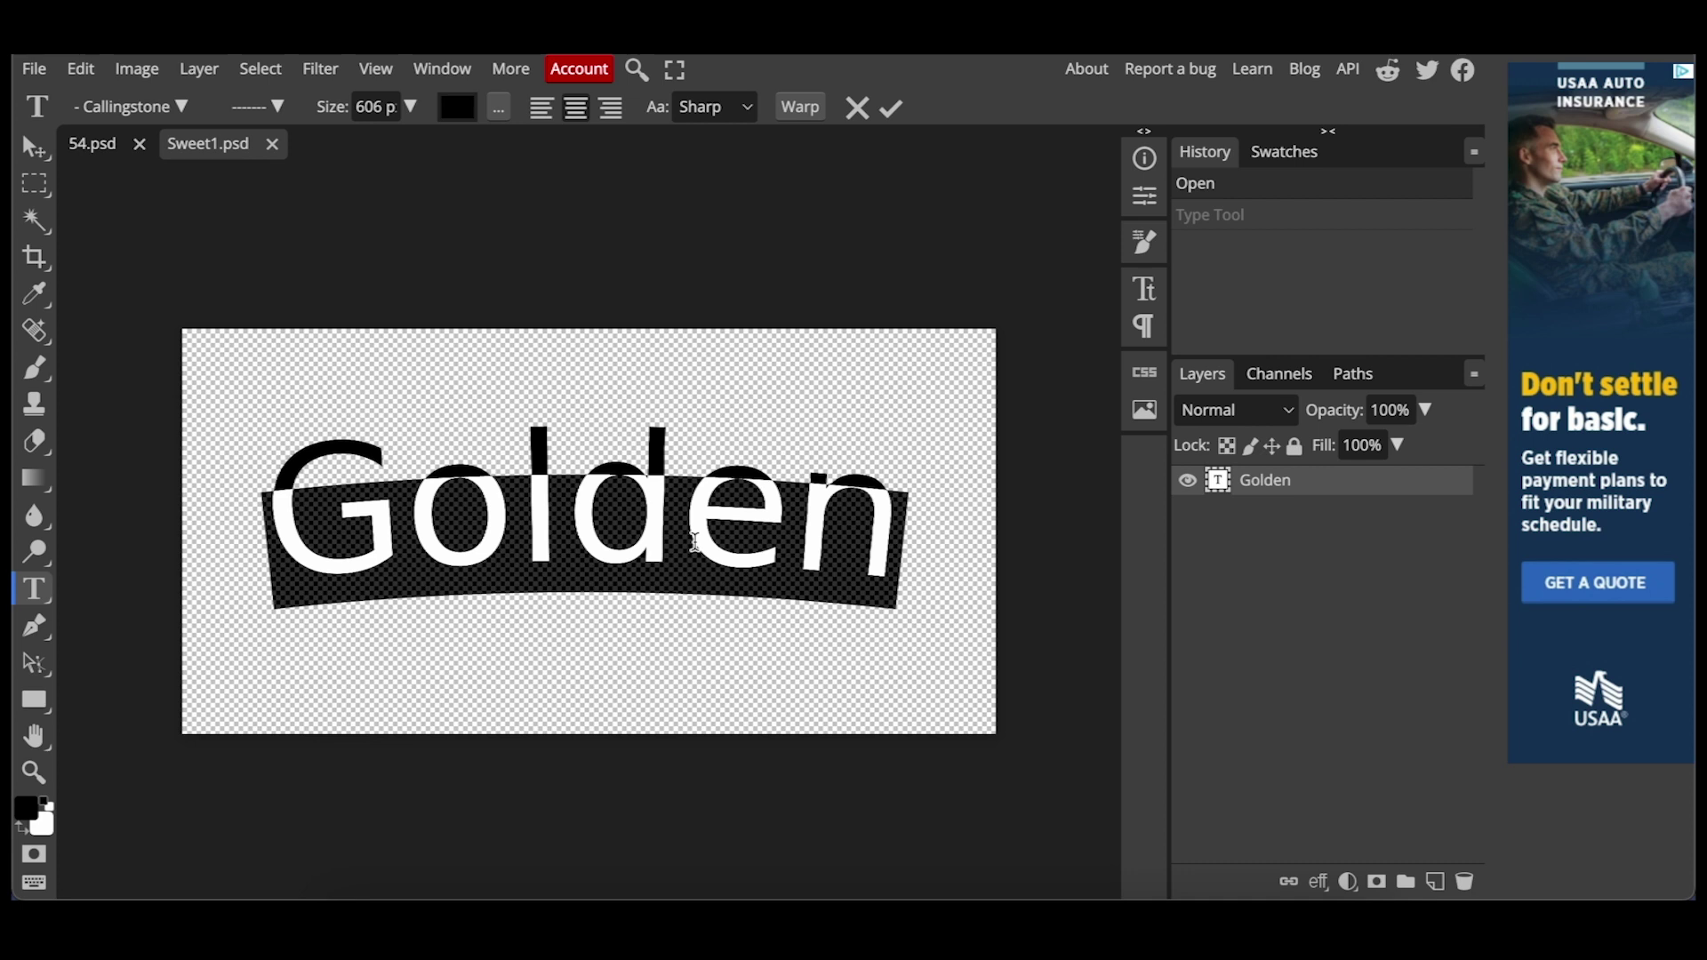
type("Congra")
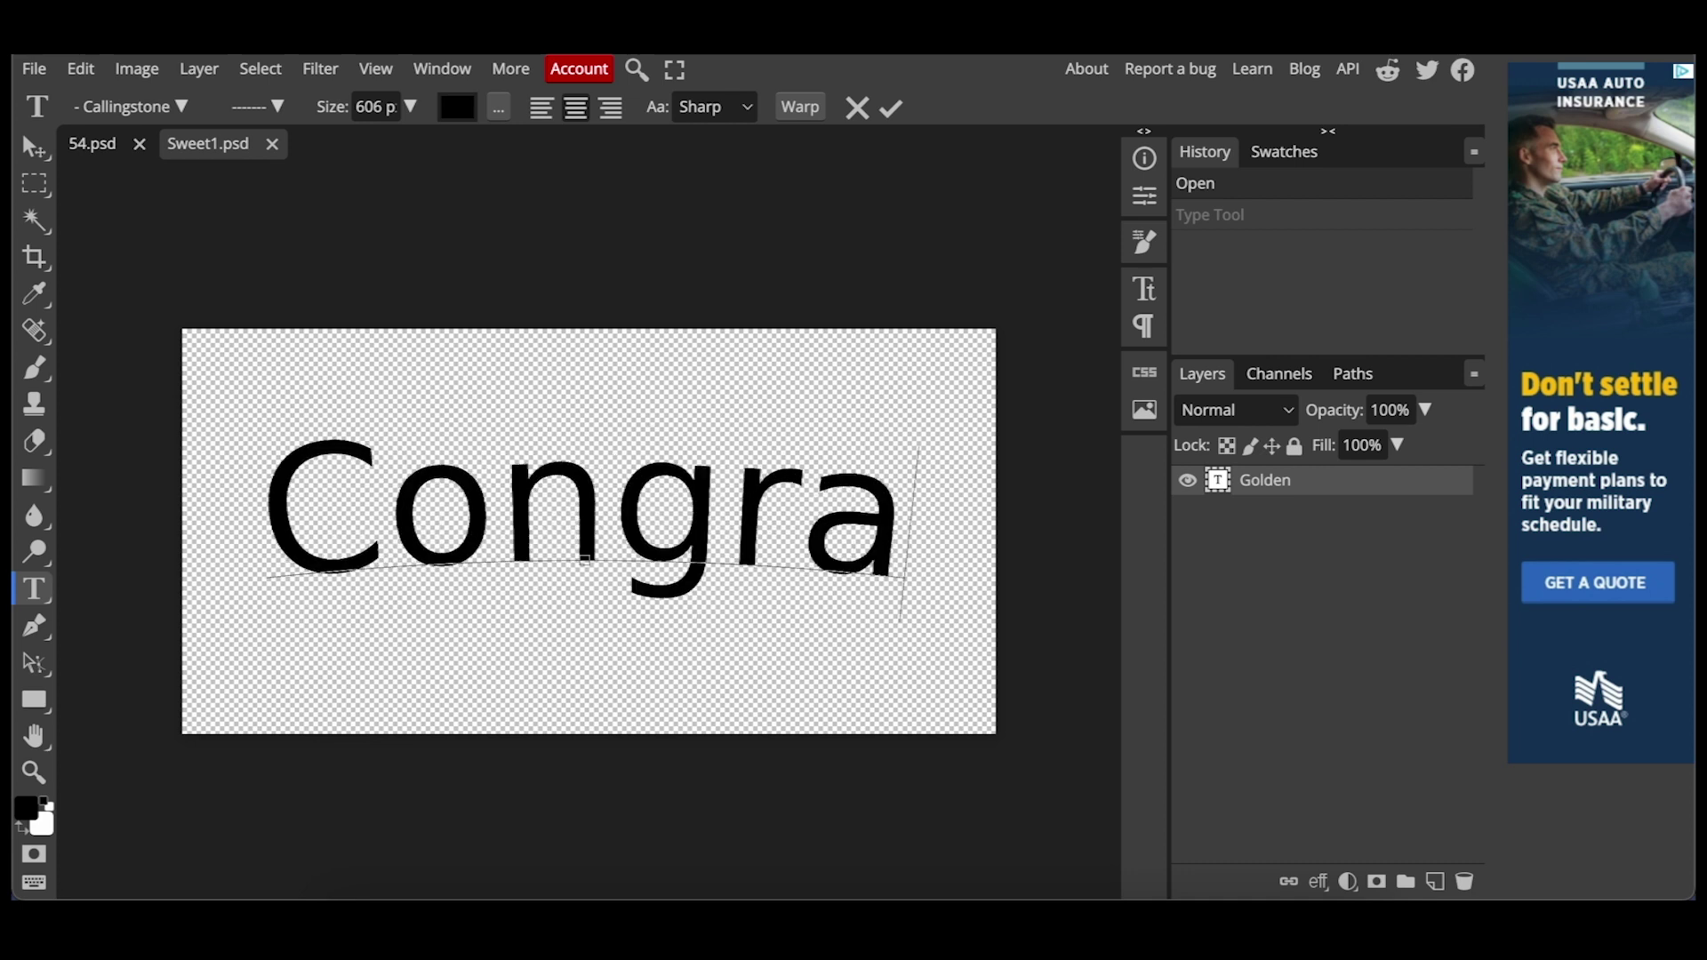
type("ts")
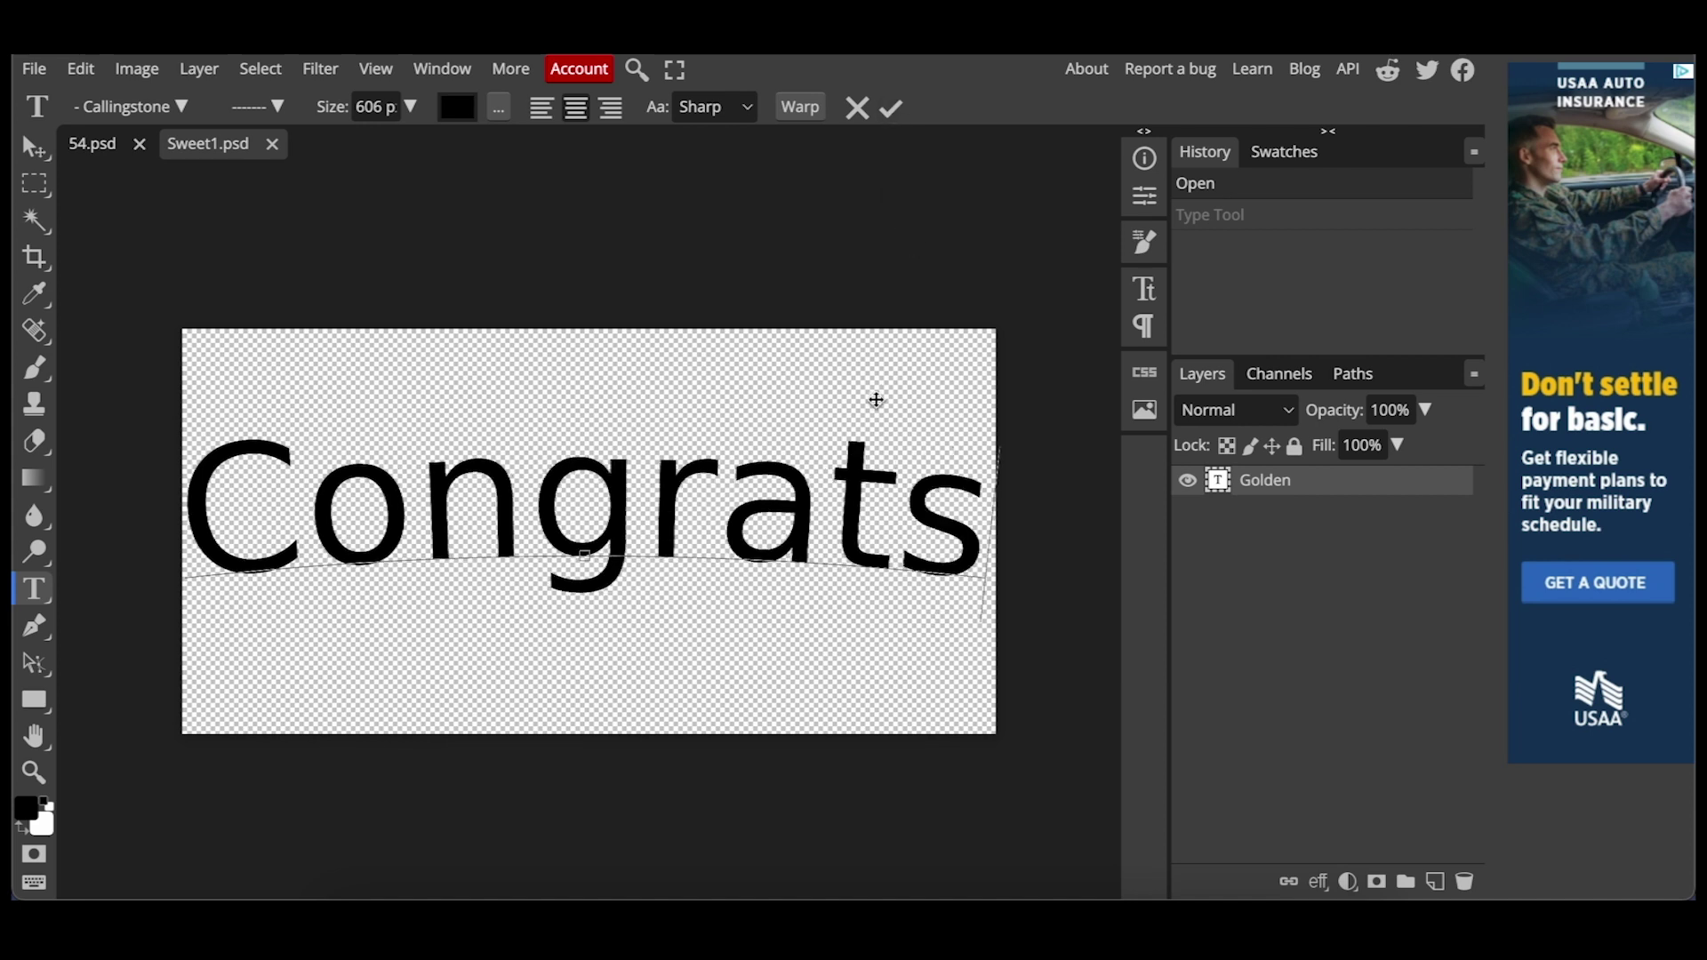
left_click(1145, 290)
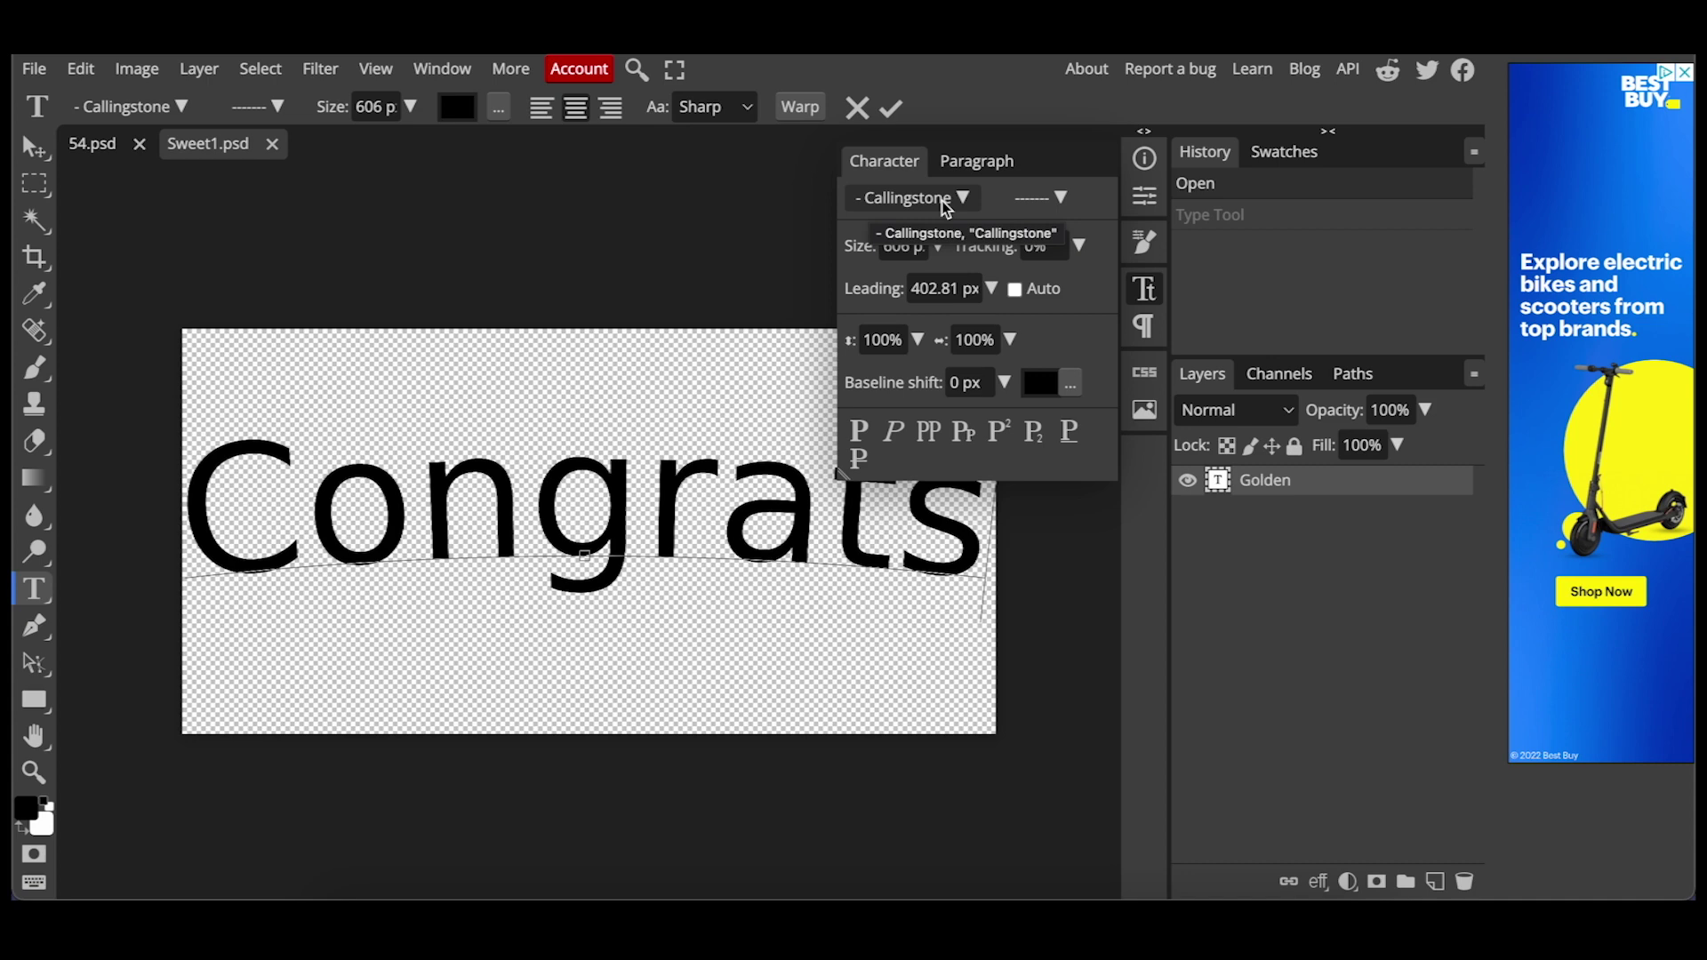
Step: Browse the font list and close it, leaving the Congrats text in Callingstone
left_click(945, 204)
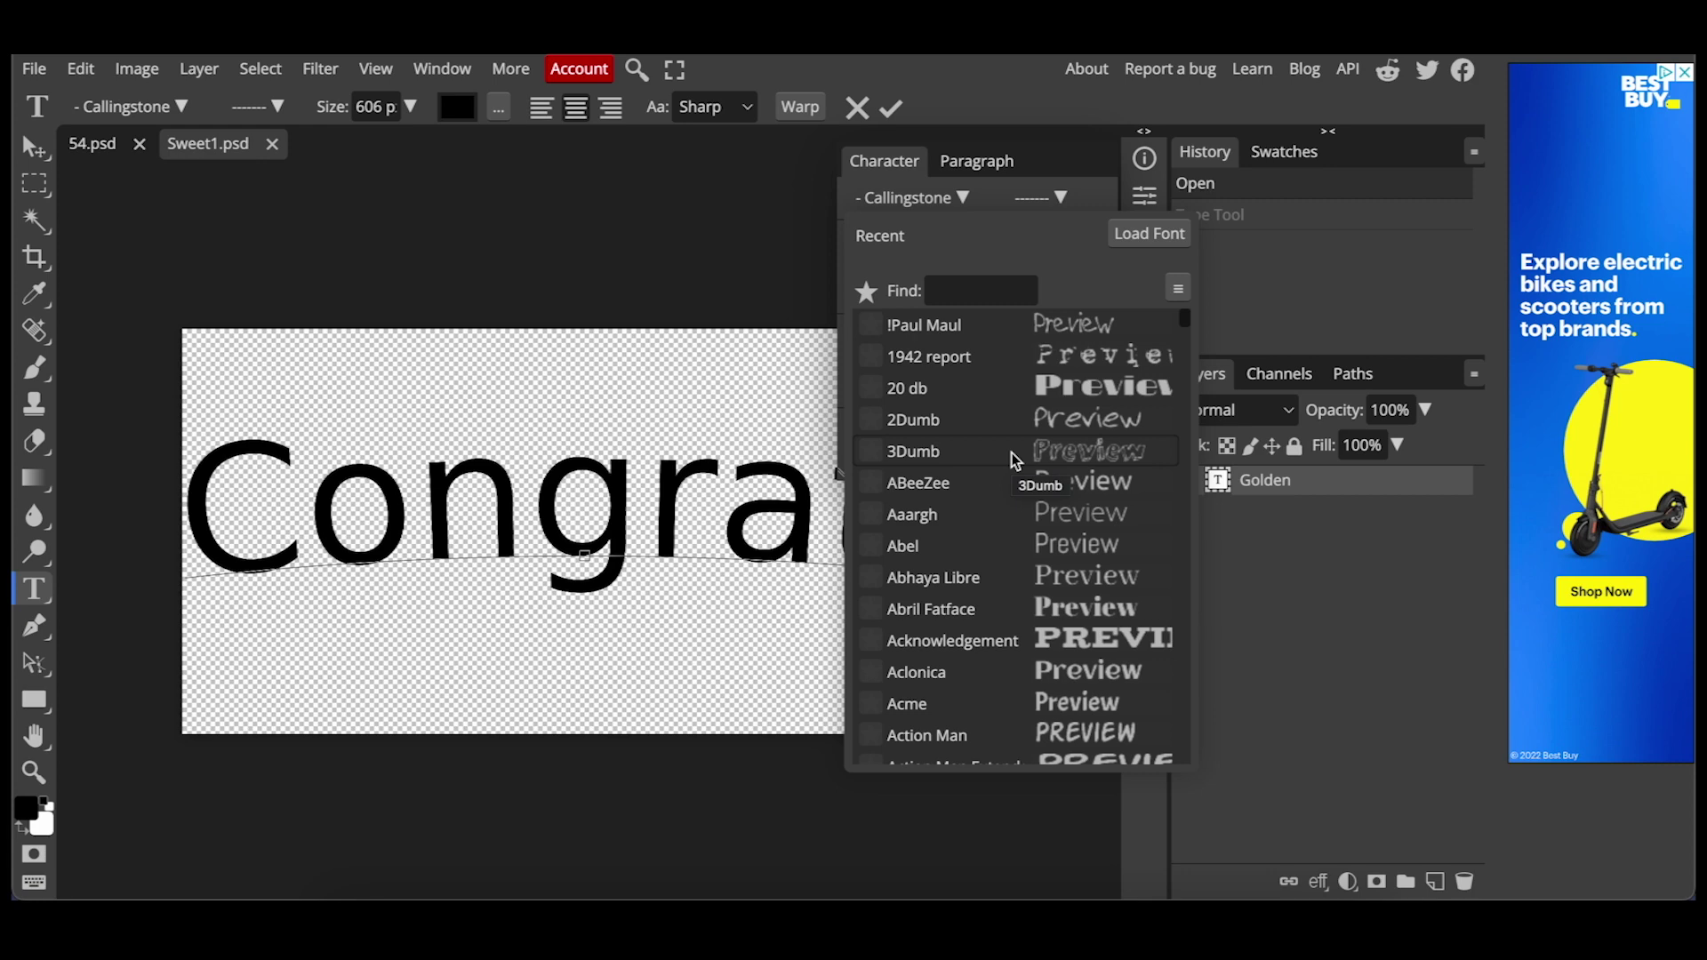
scroll(1016, 557, "down", 5)
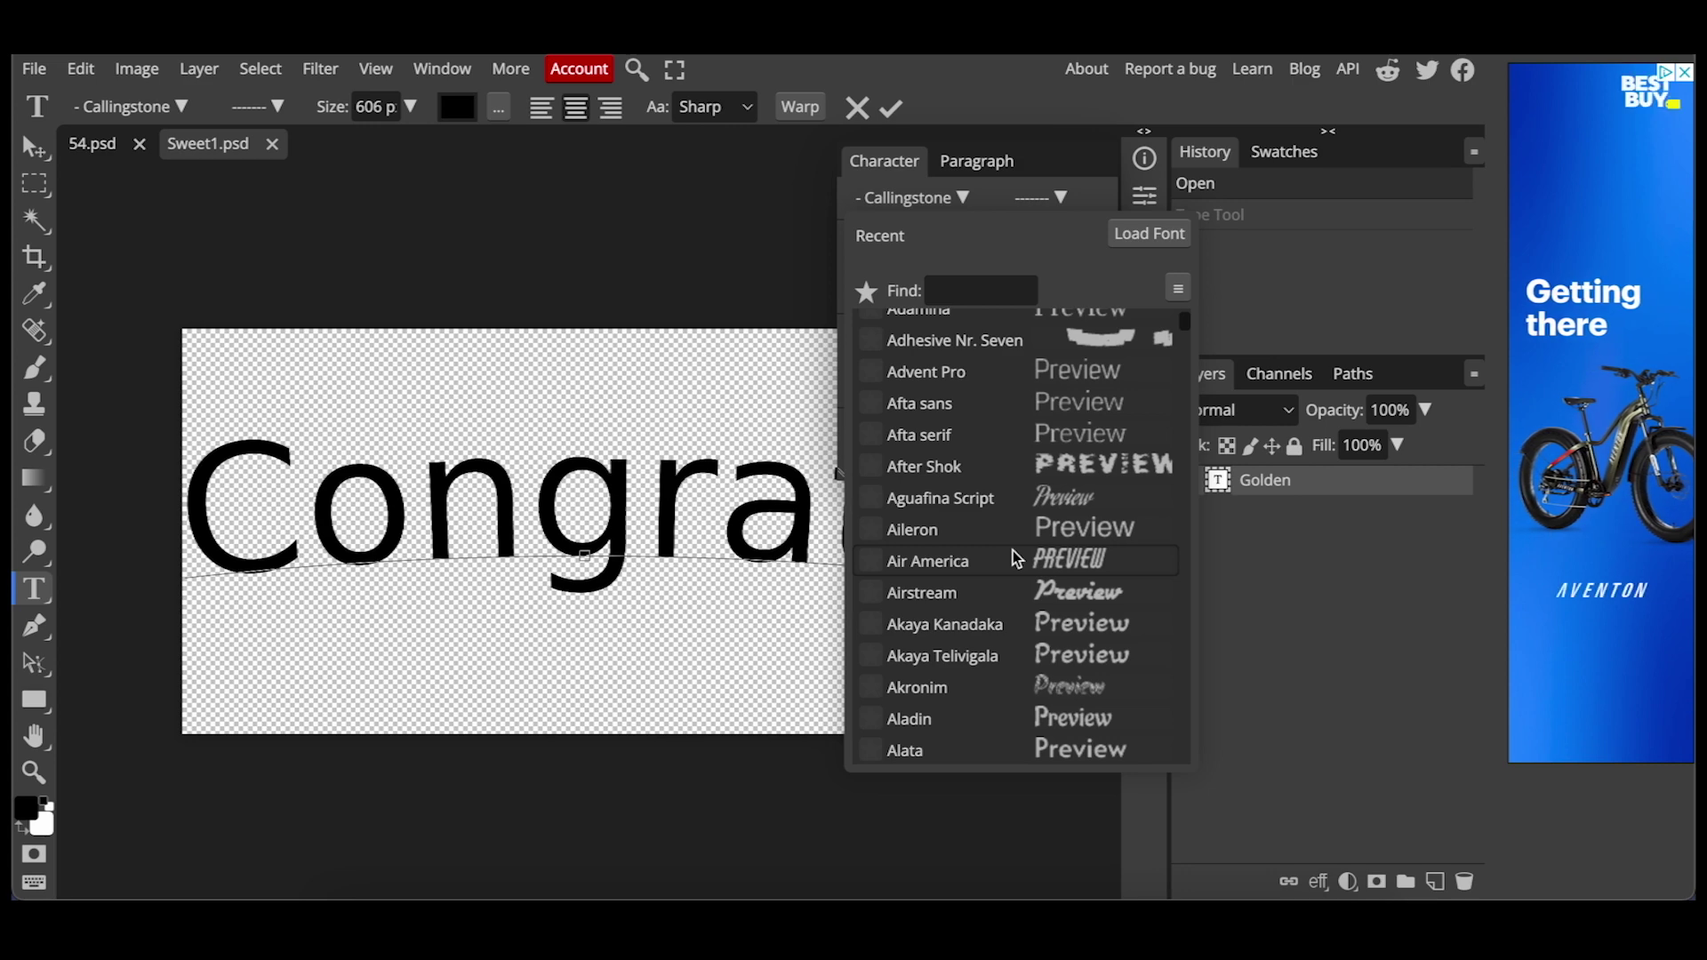
scroll(1016, 558, "down", 15)
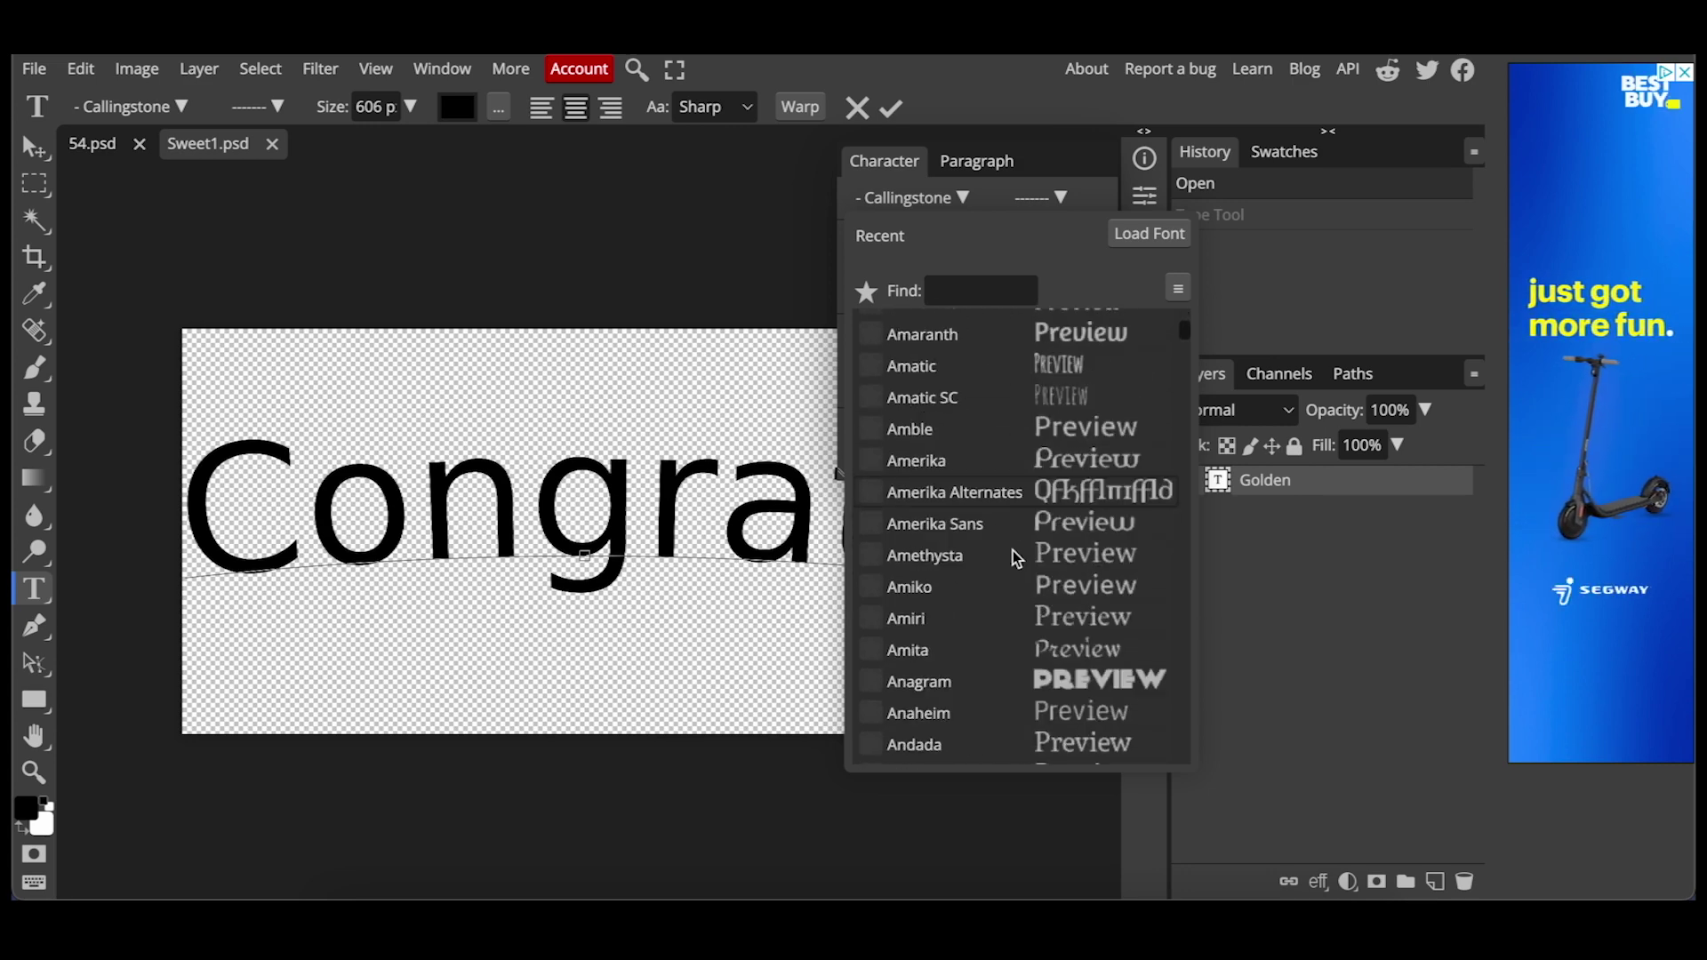
left_click_drag(1184, 337, 1180, 557)
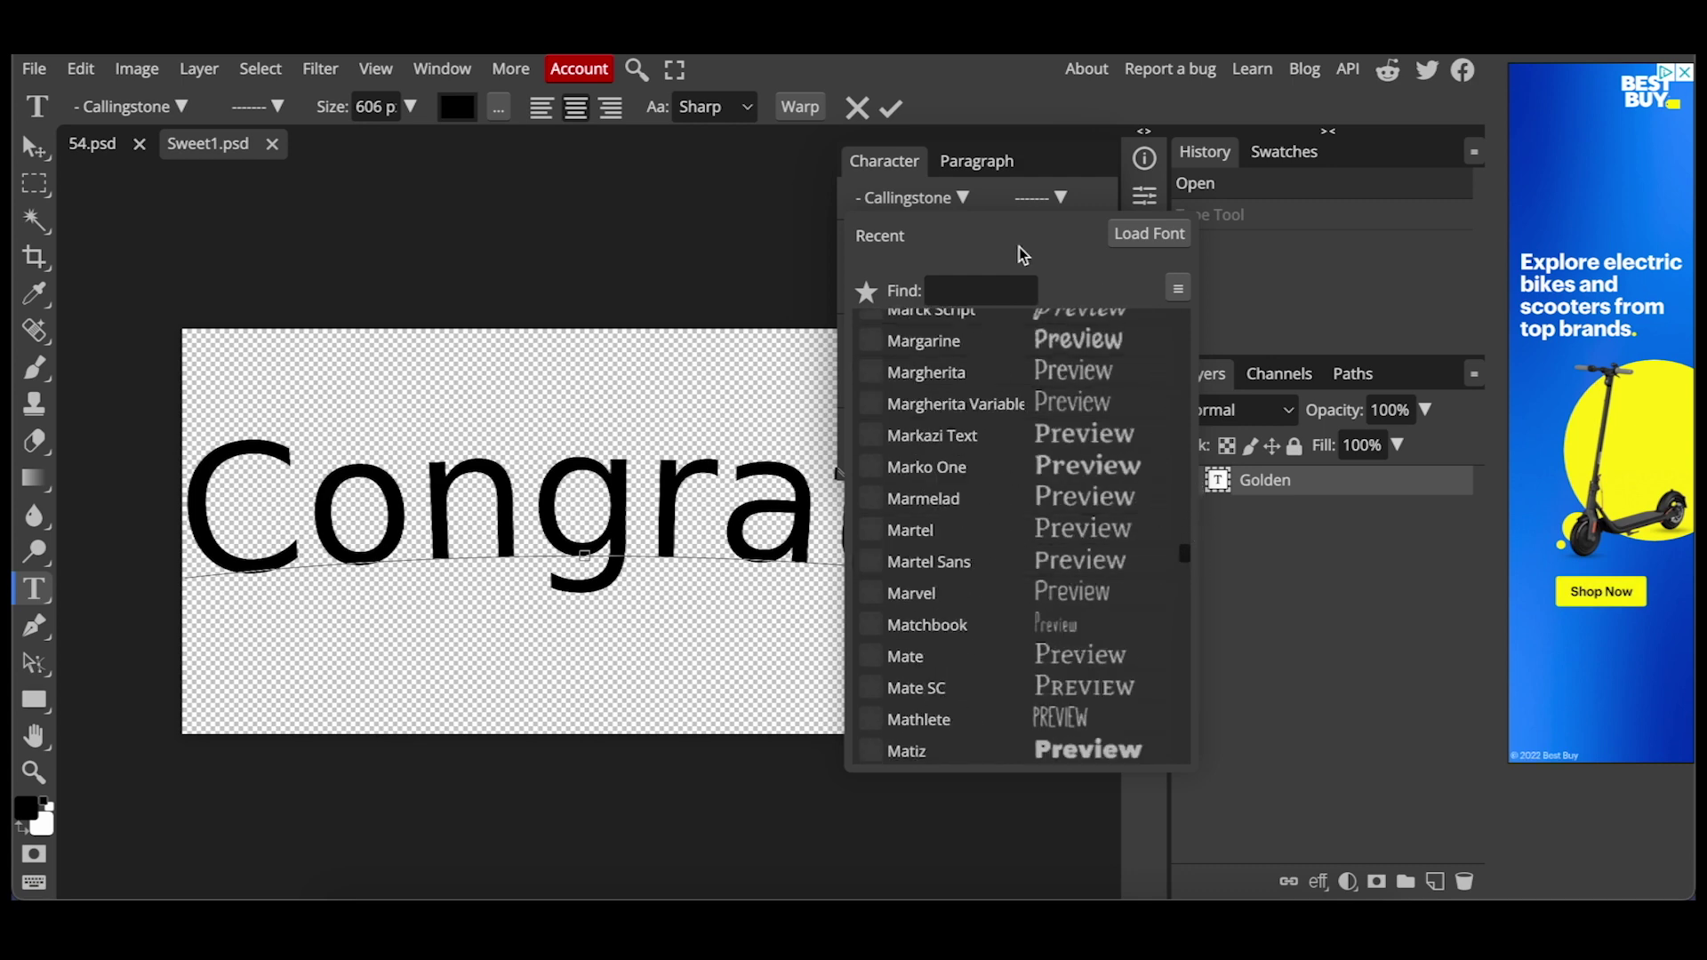
left_click(976, 204)
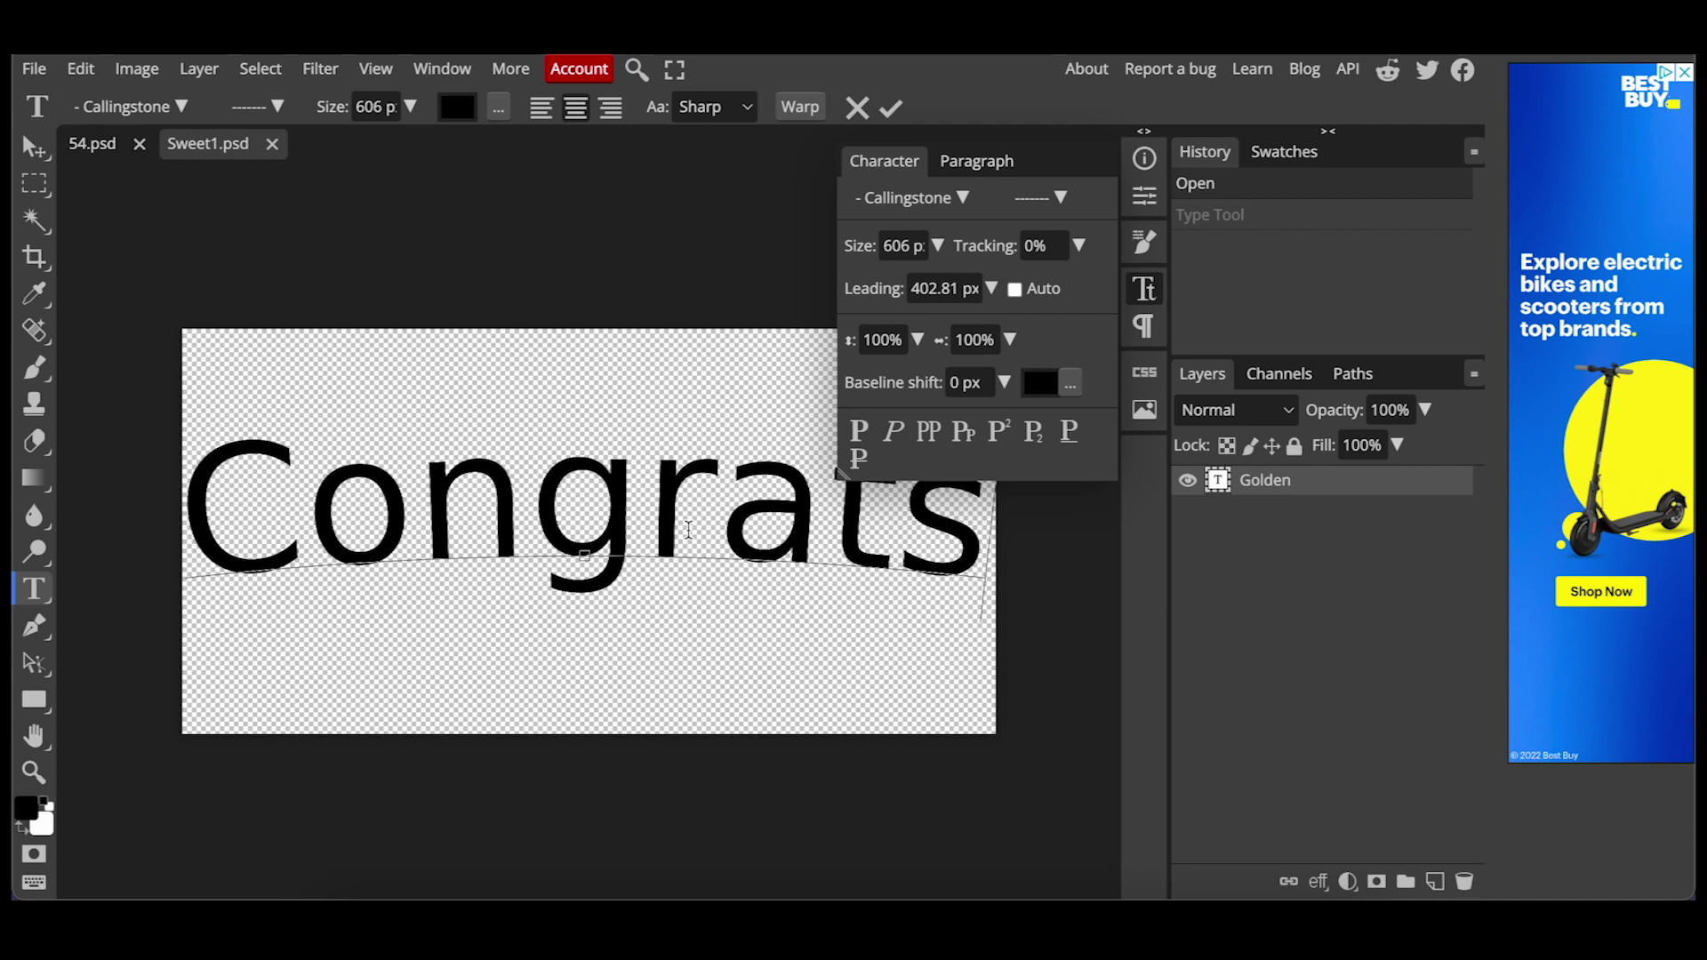
Step: Commit the Congrats text, reduce its size from 606 px to 511 px, and save the smart object
left_click(892, 110)
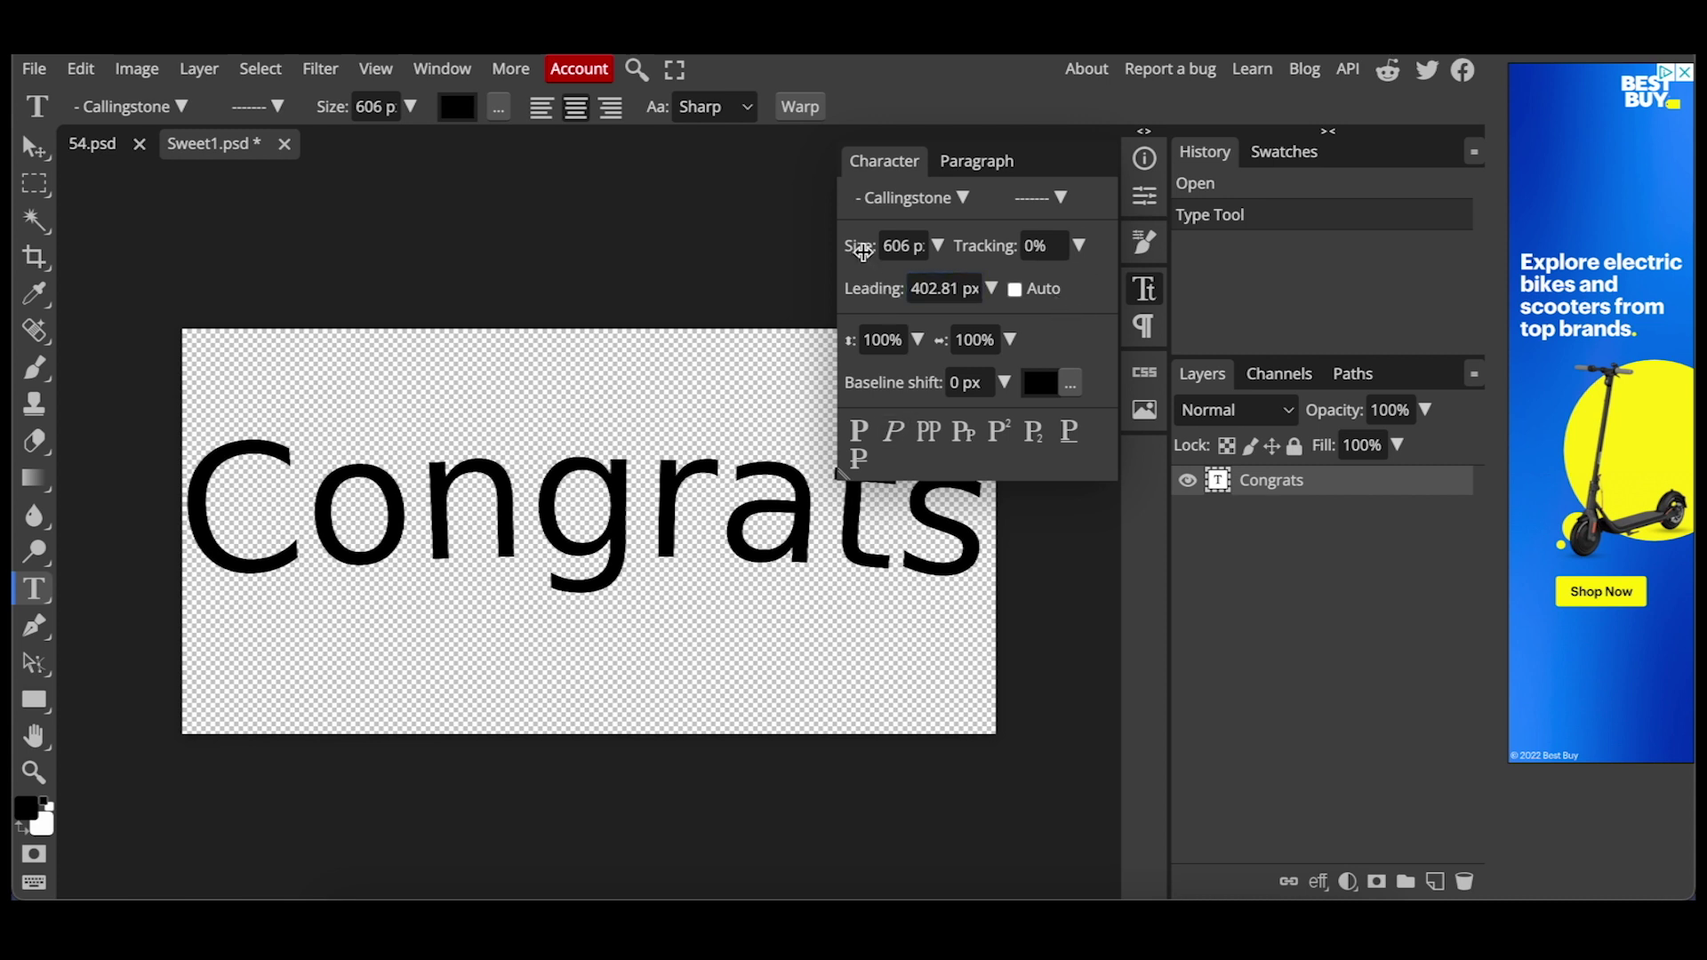
left_click_drag(861, 251, 775, 261)
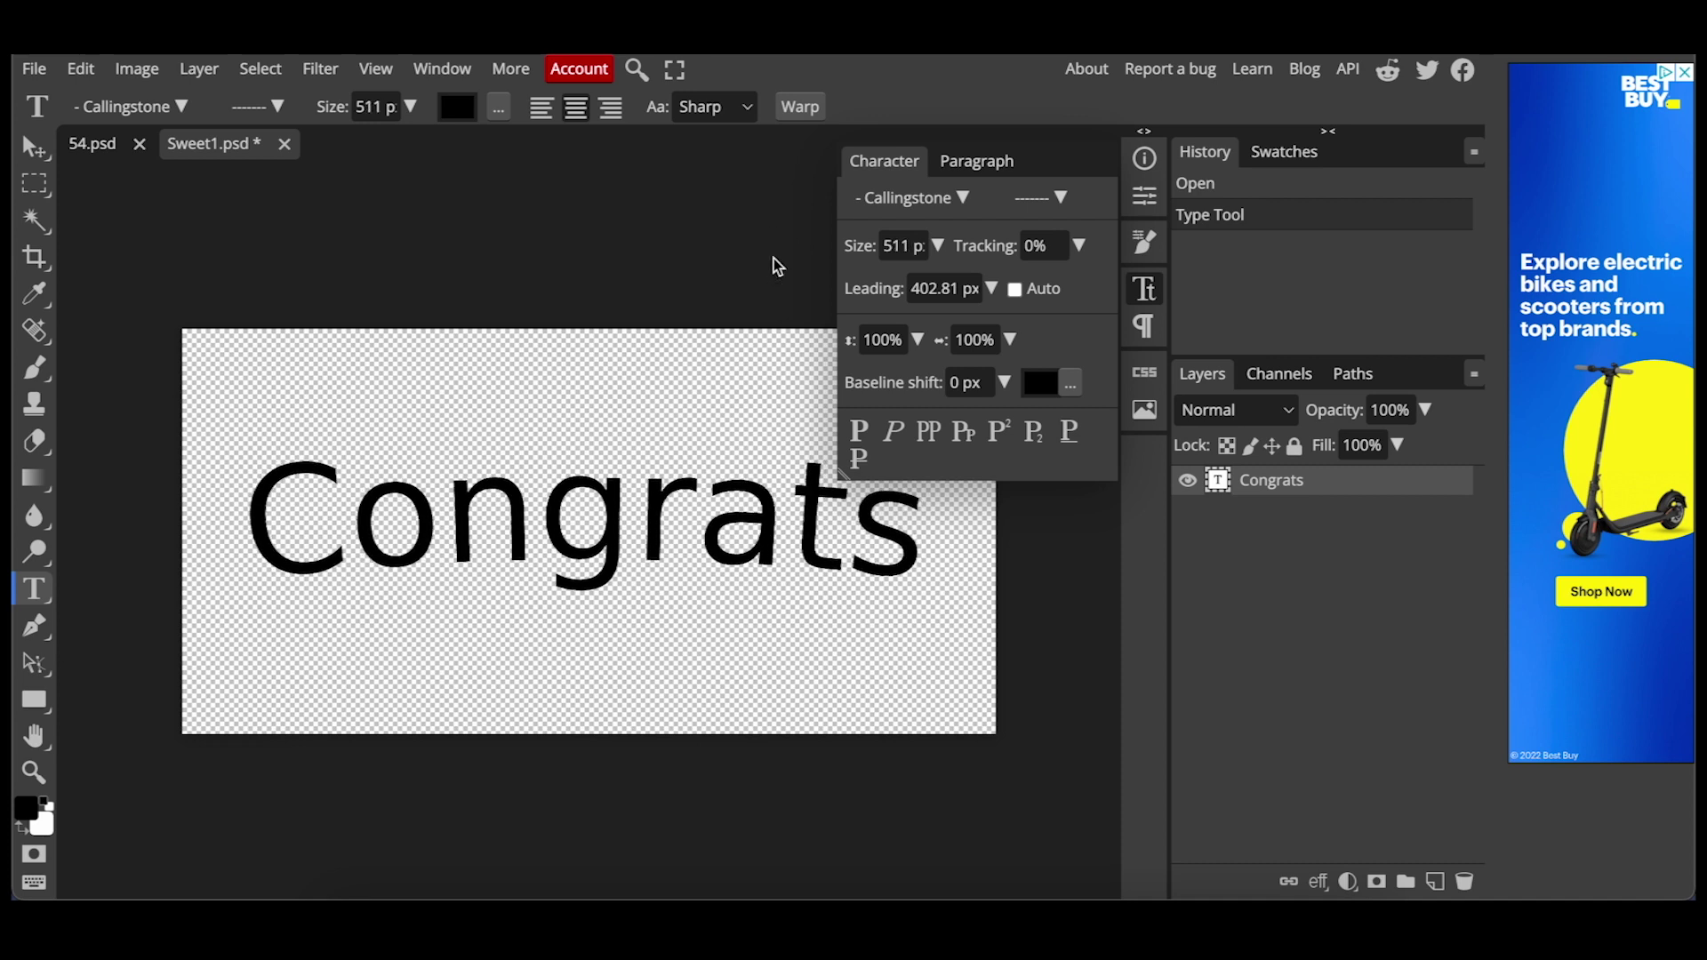
left_click(1145, 290)
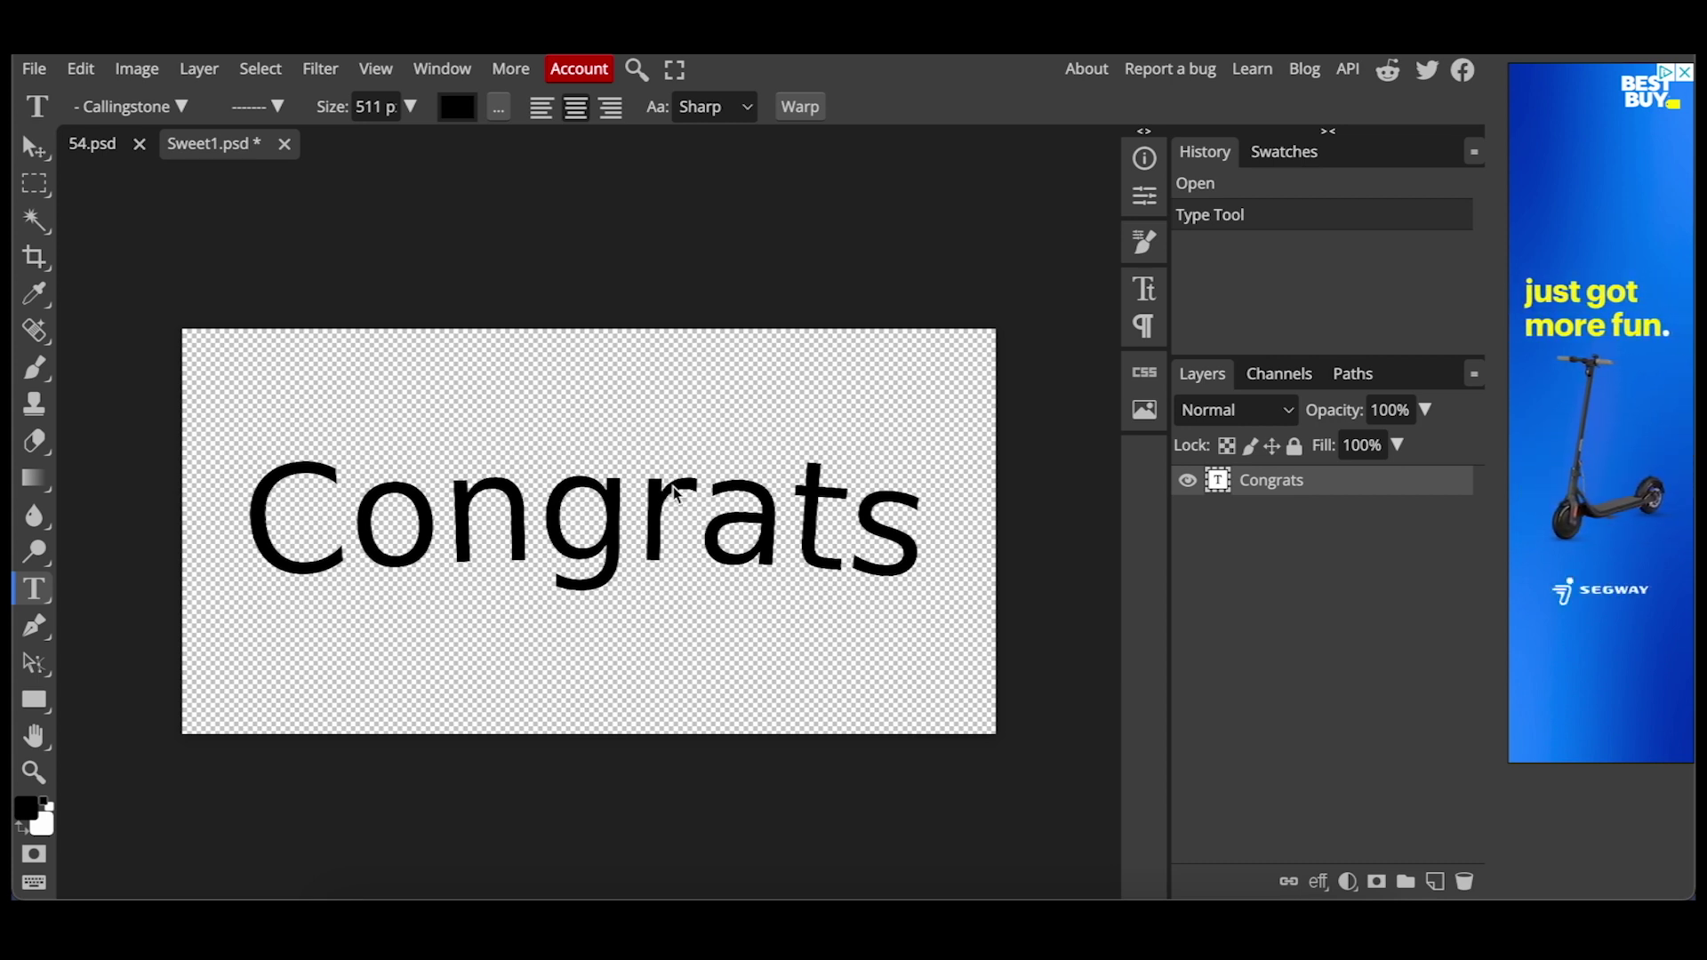
key("ctrl+s")
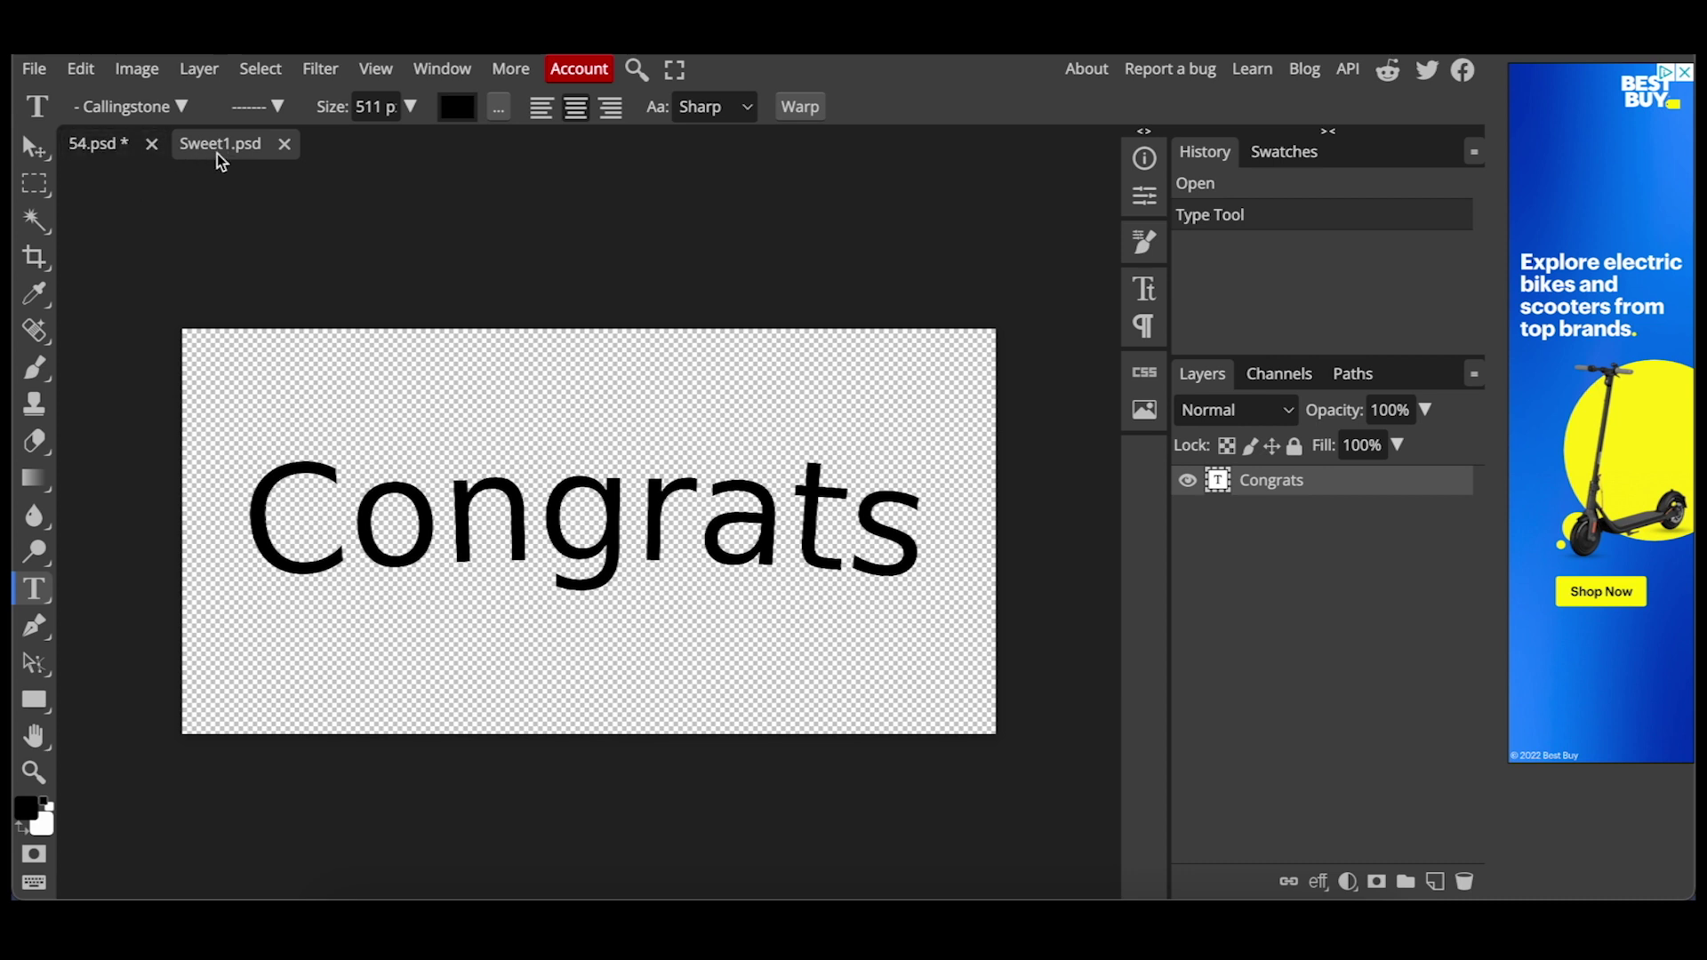
Step: Return to 54.psd to see the golden 3D 'Congrats' lettering on the teal canvas
left_click(98, 145)
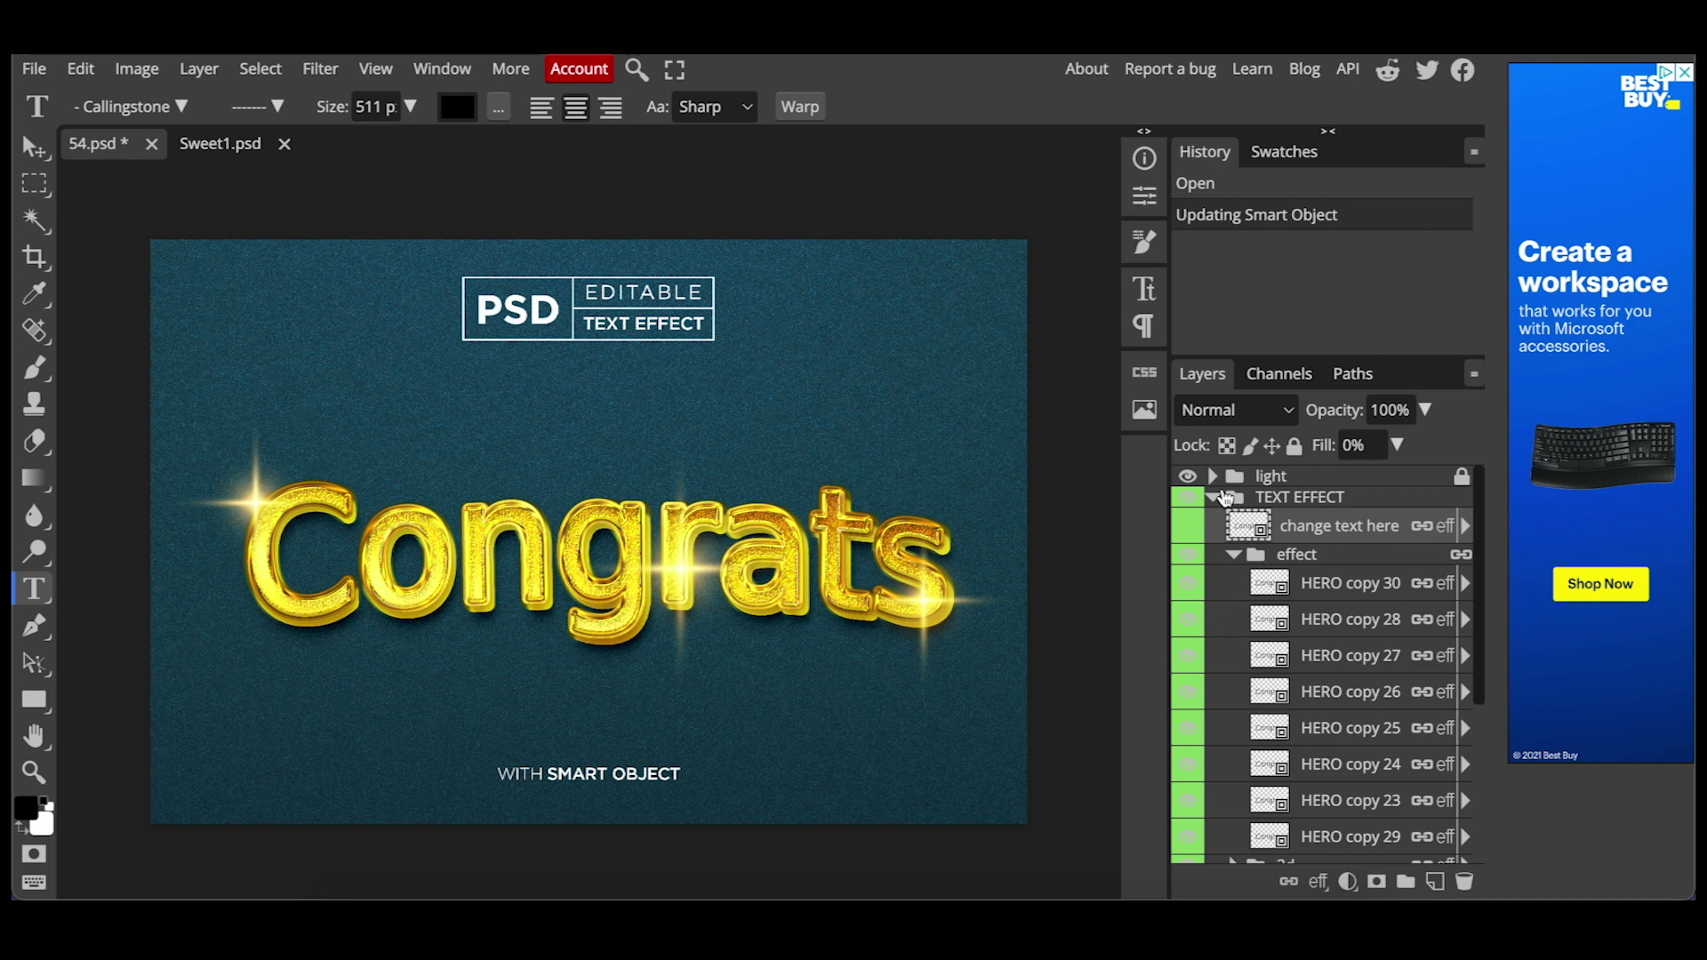
Step: Collapse the TEXT EFFECT and text groups, then hide the BACKGROUND and text groups
left_click(1214, 499)
left_click(1215, 519)
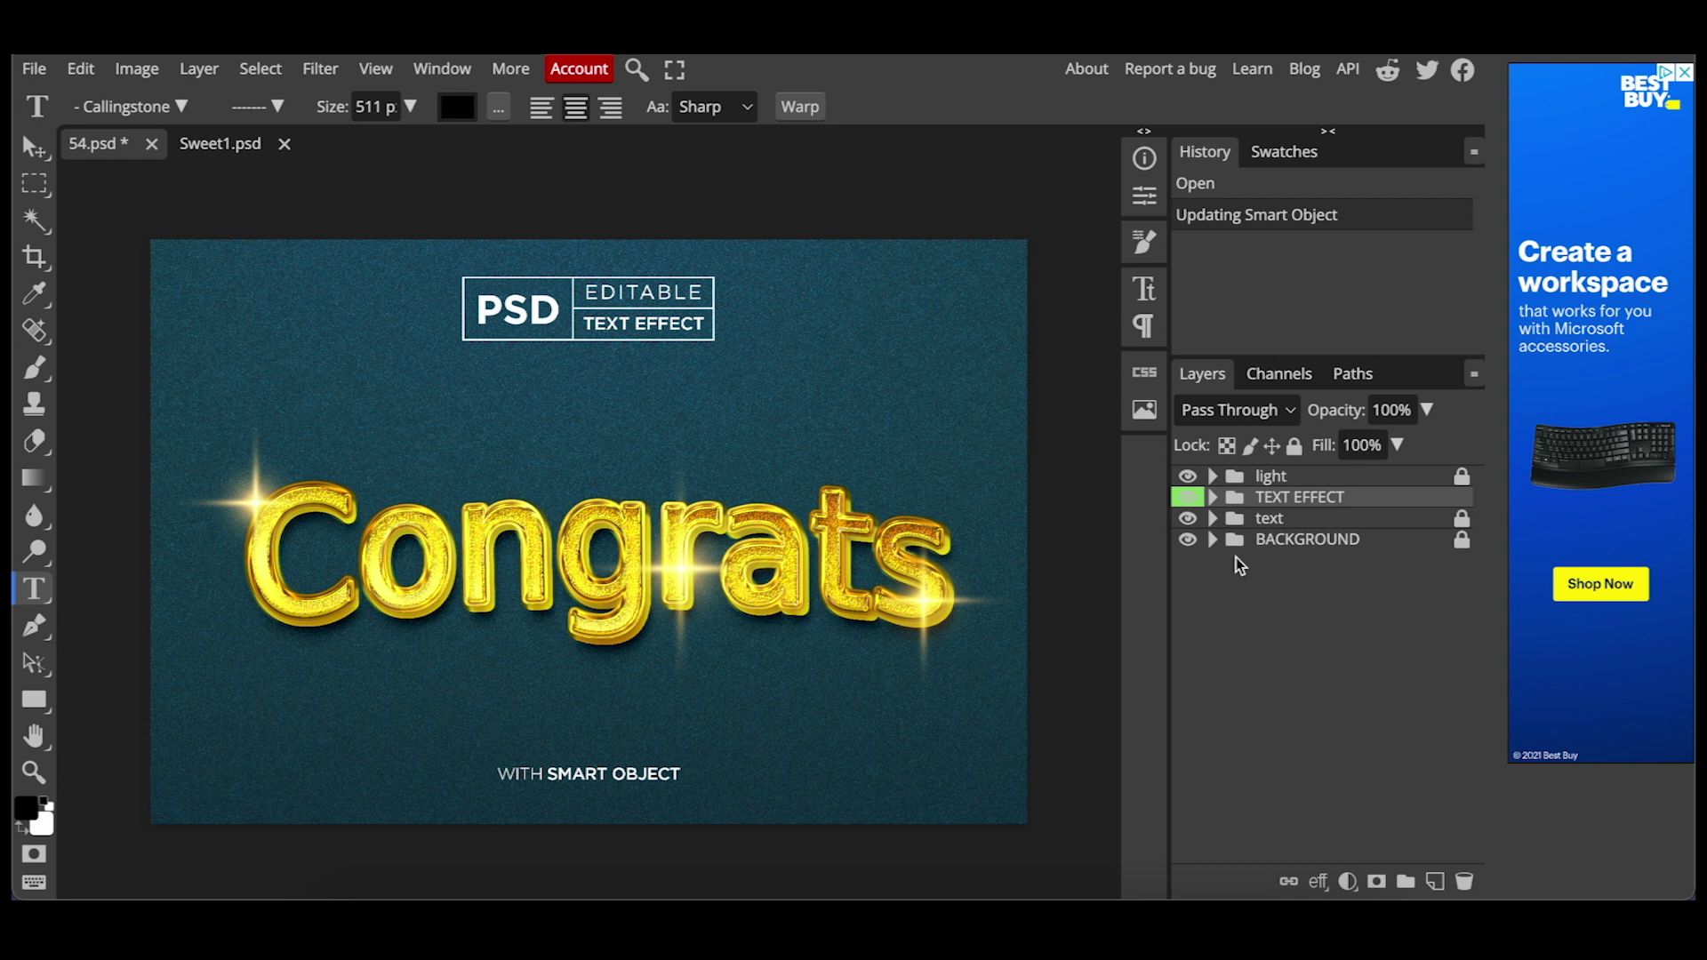
left_click(1188, 540)
left_click(1189, 520)
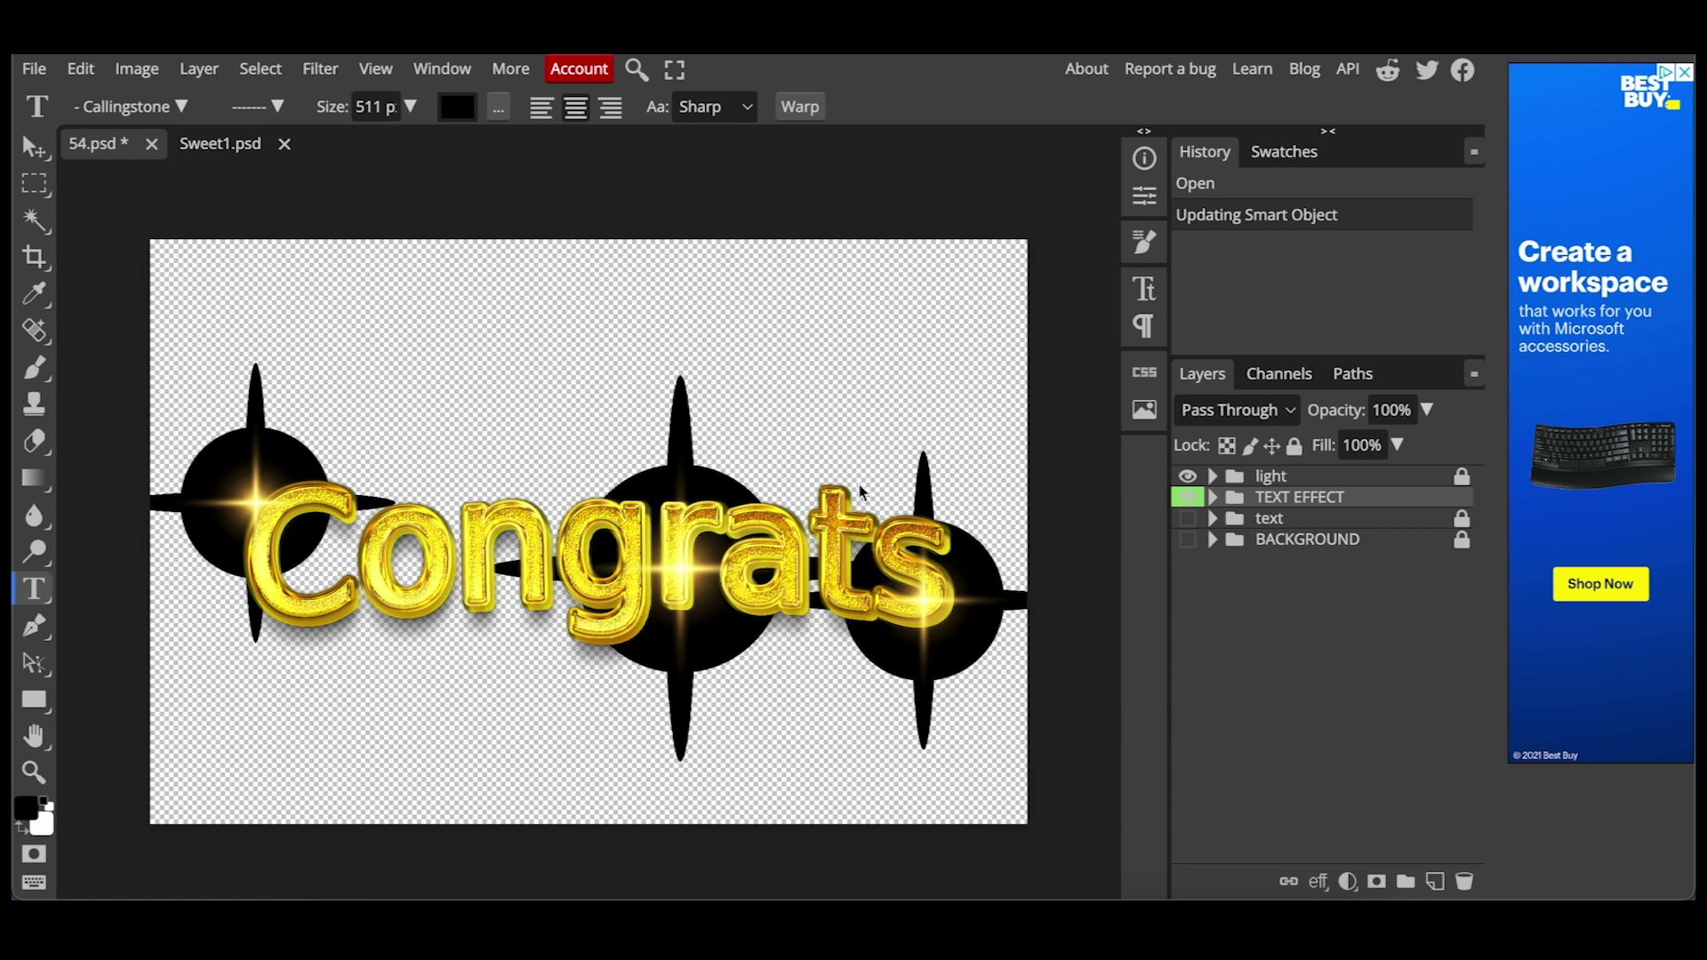
Step: Leave the stray text edit and hide the light group's star shapes
left_click(681, 427)
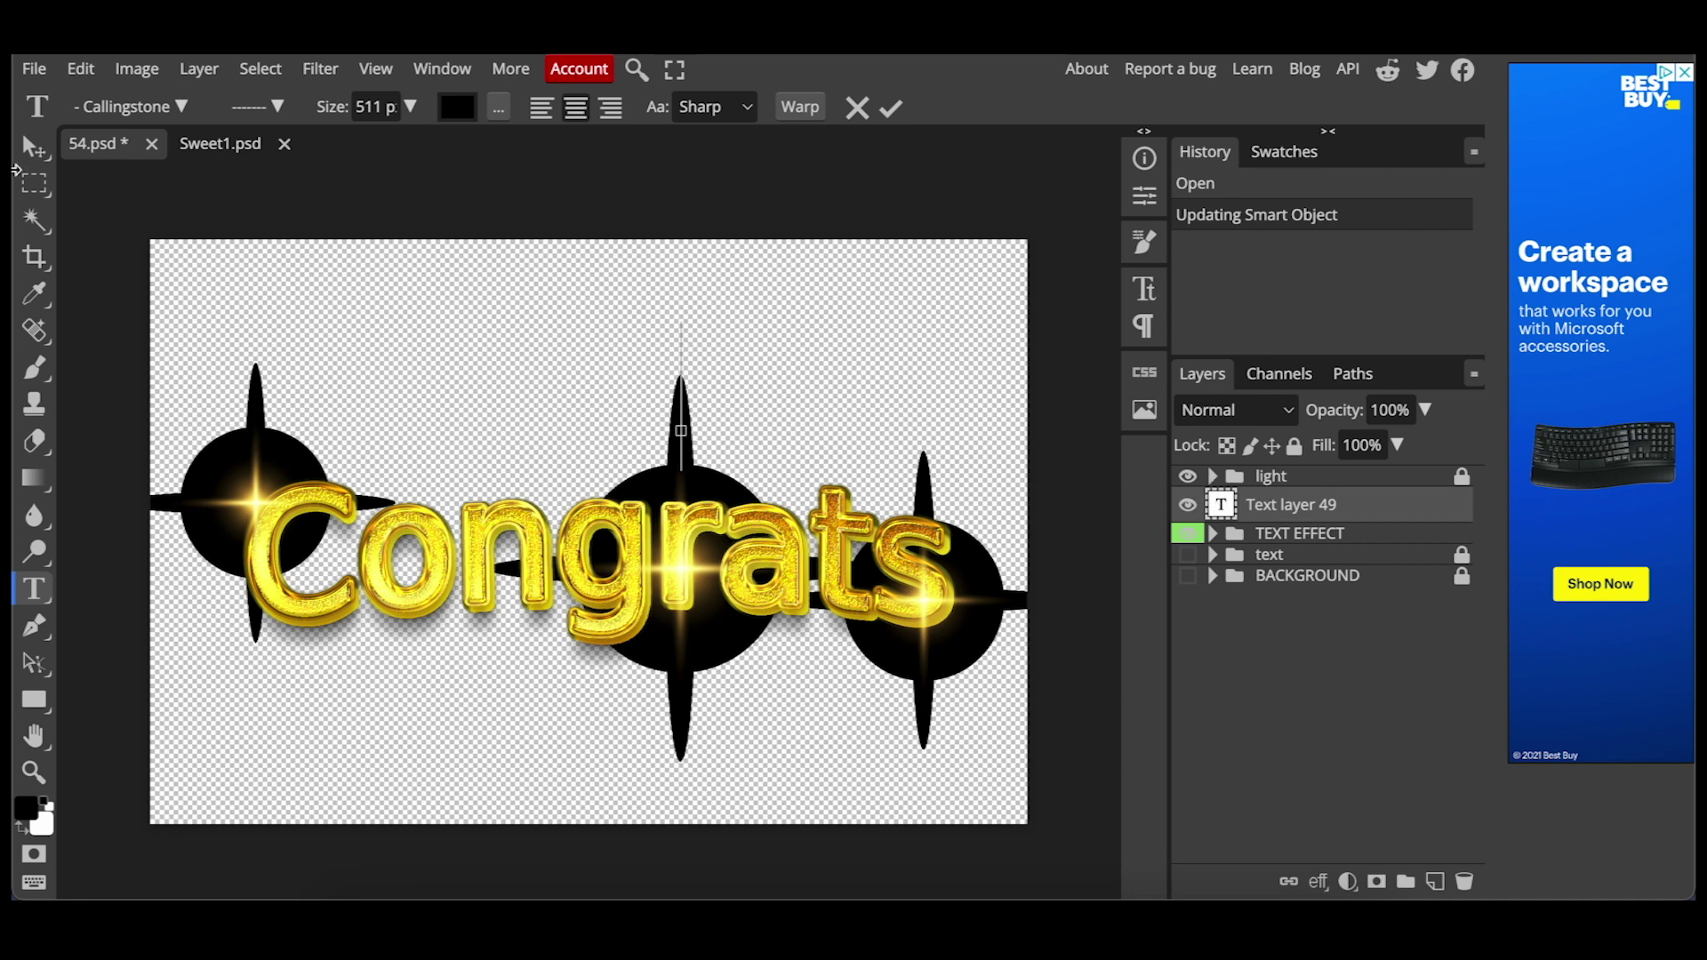
left_click(34, 146)
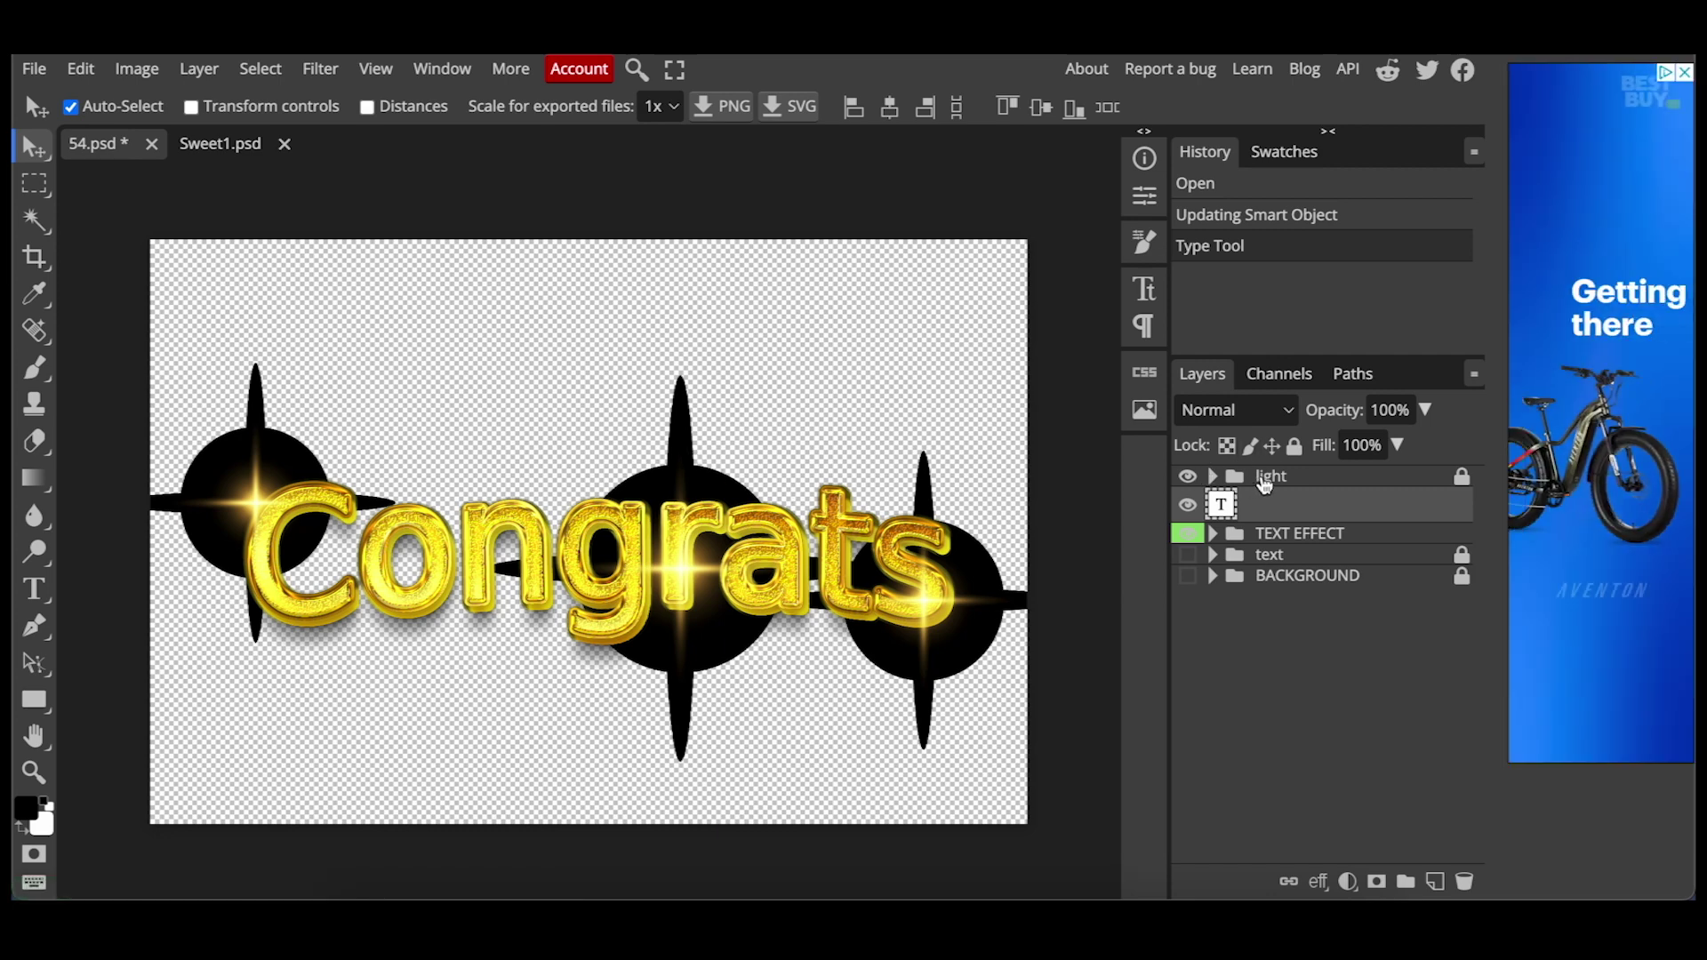
left_click(1188, 478)
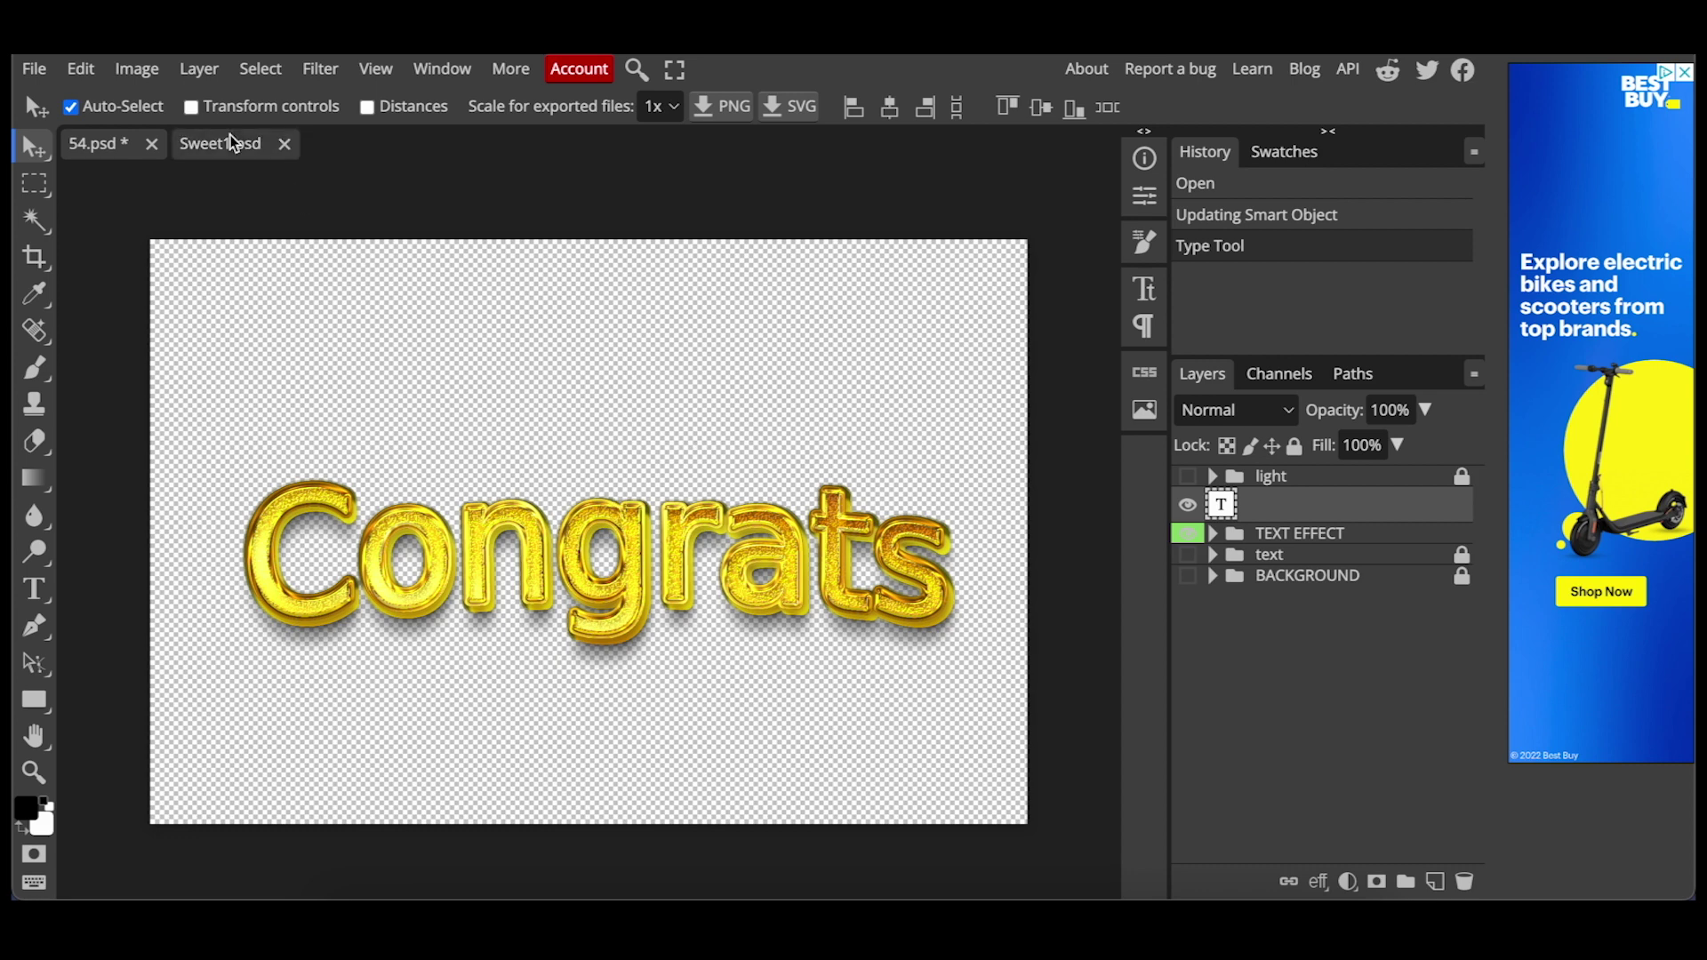
Step: Export the design as a 3000×2000 PNG named 54 via File > Export as > PNG
left_click(37, 69)
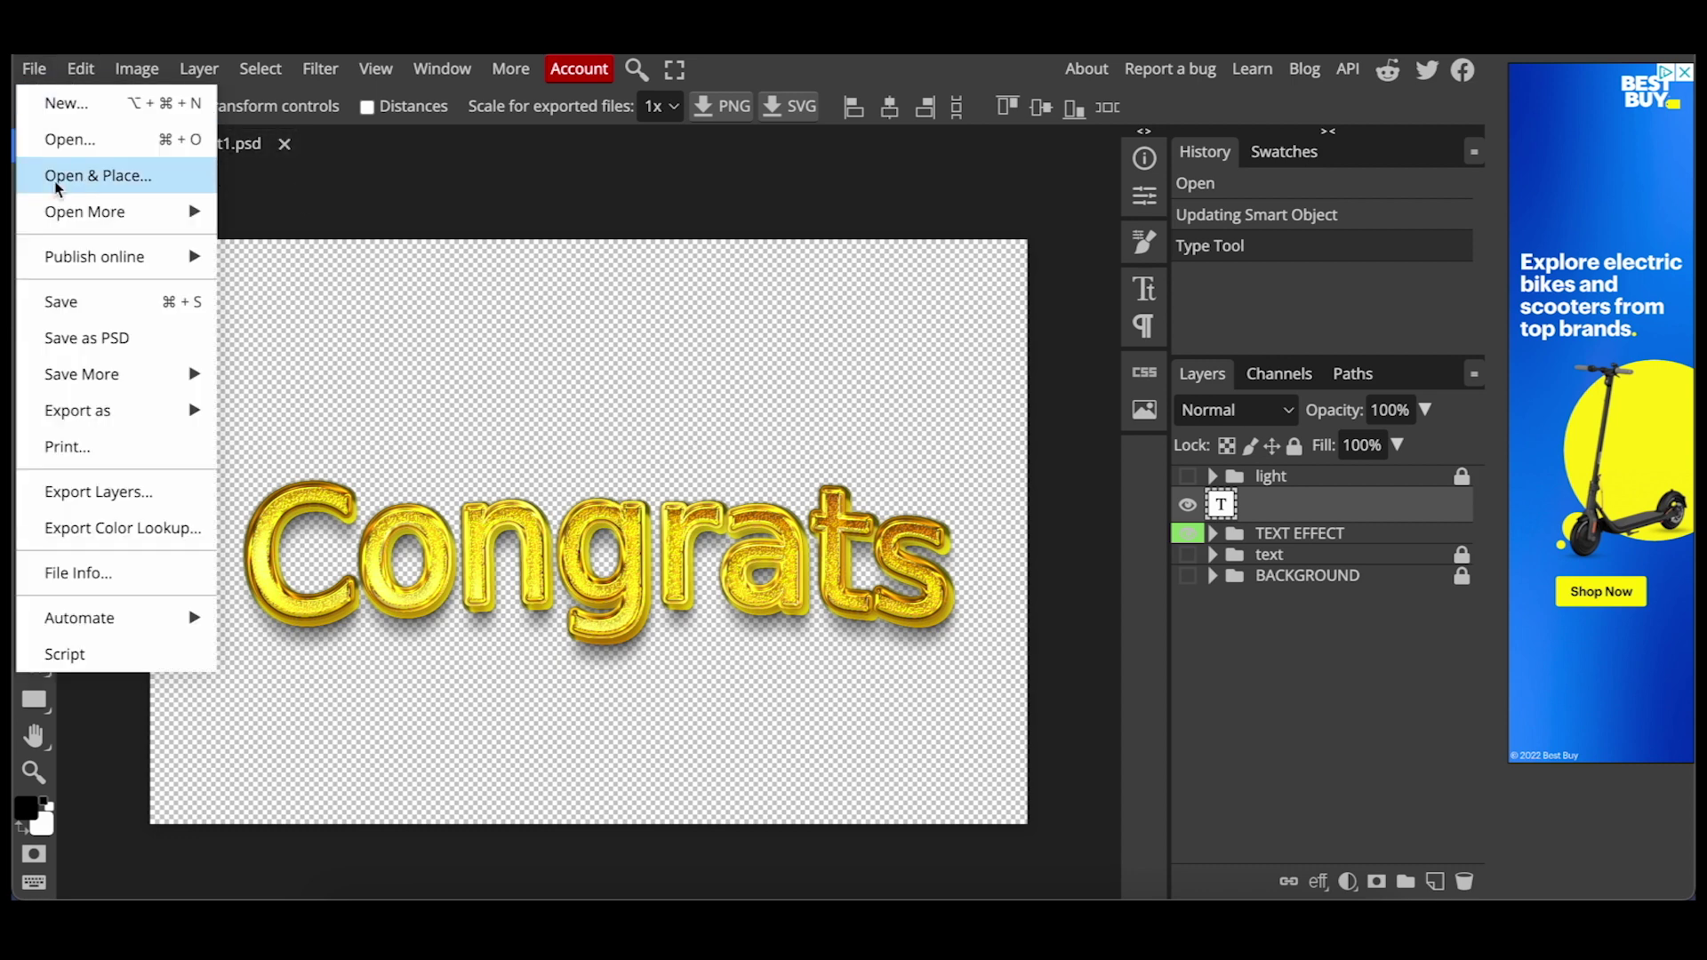
mouse_move(118, 428)
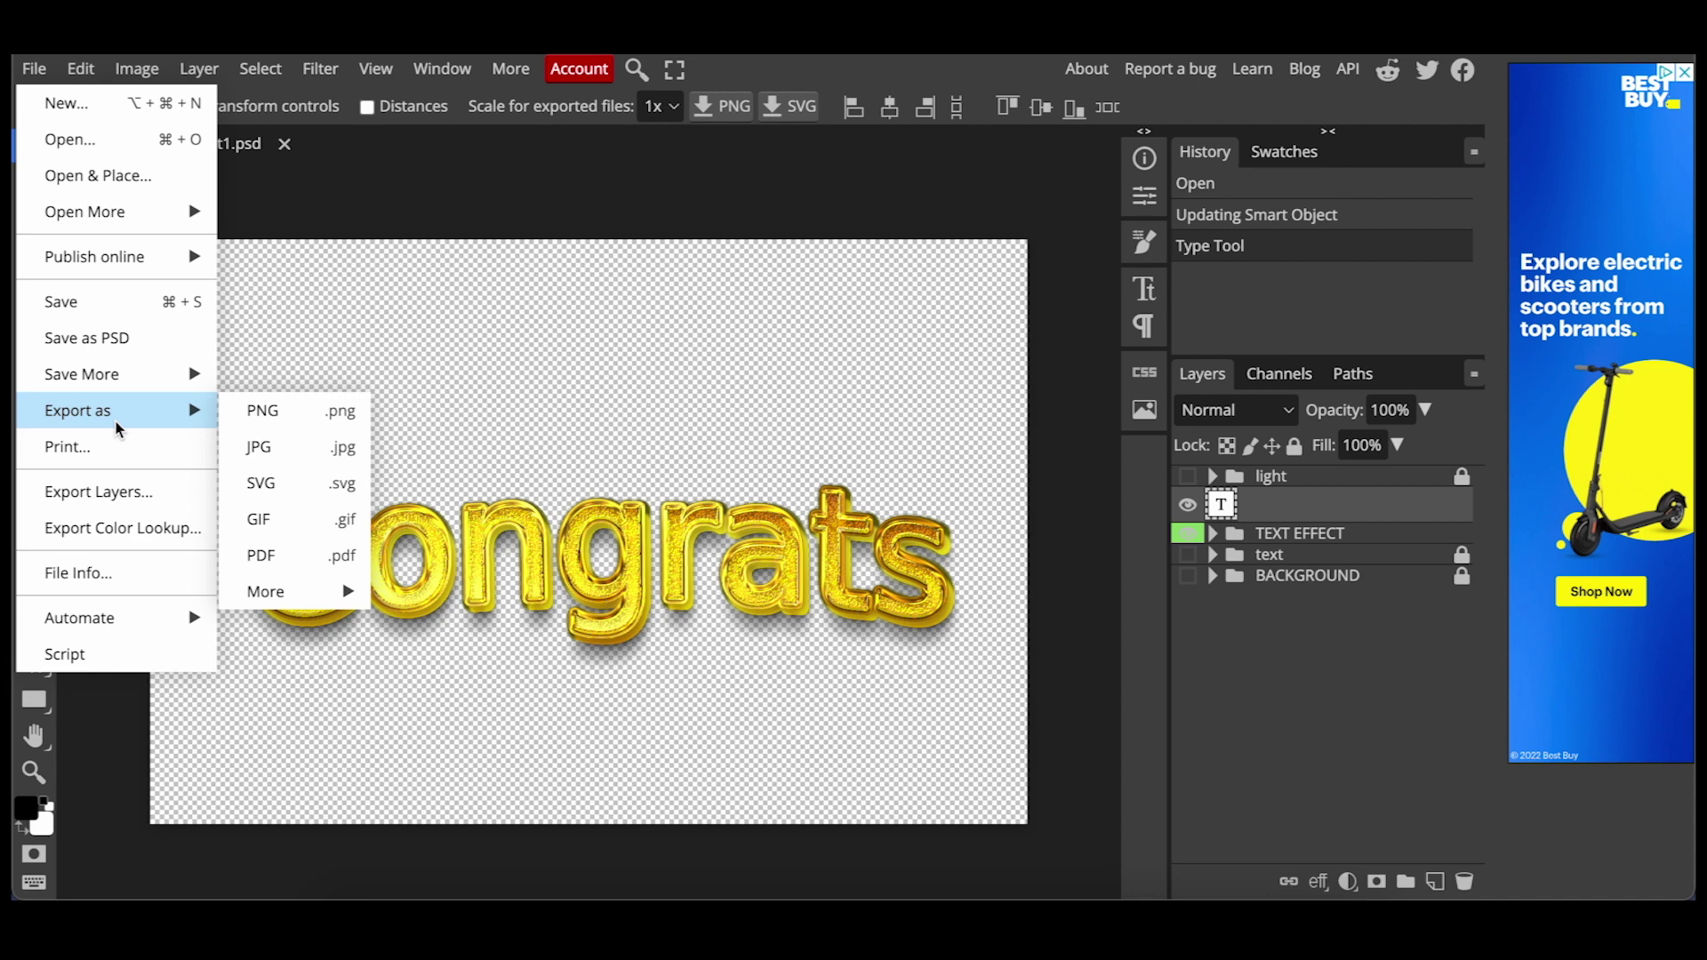
left_click(284, 424)
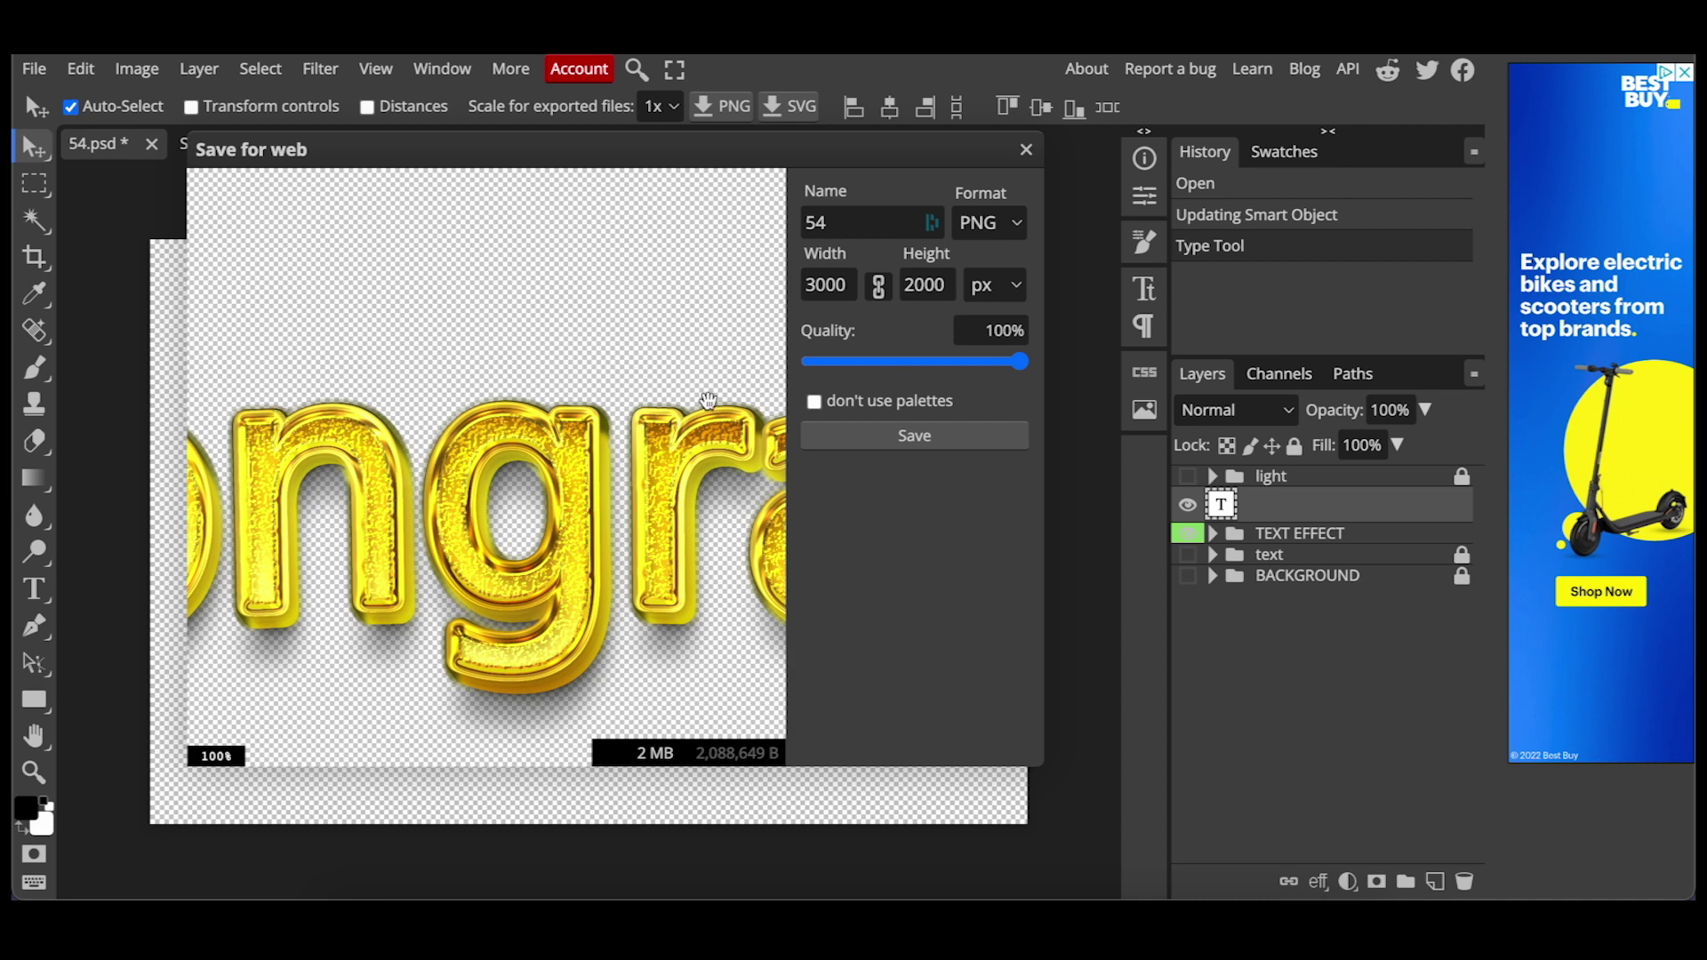
left_click(887, 439)
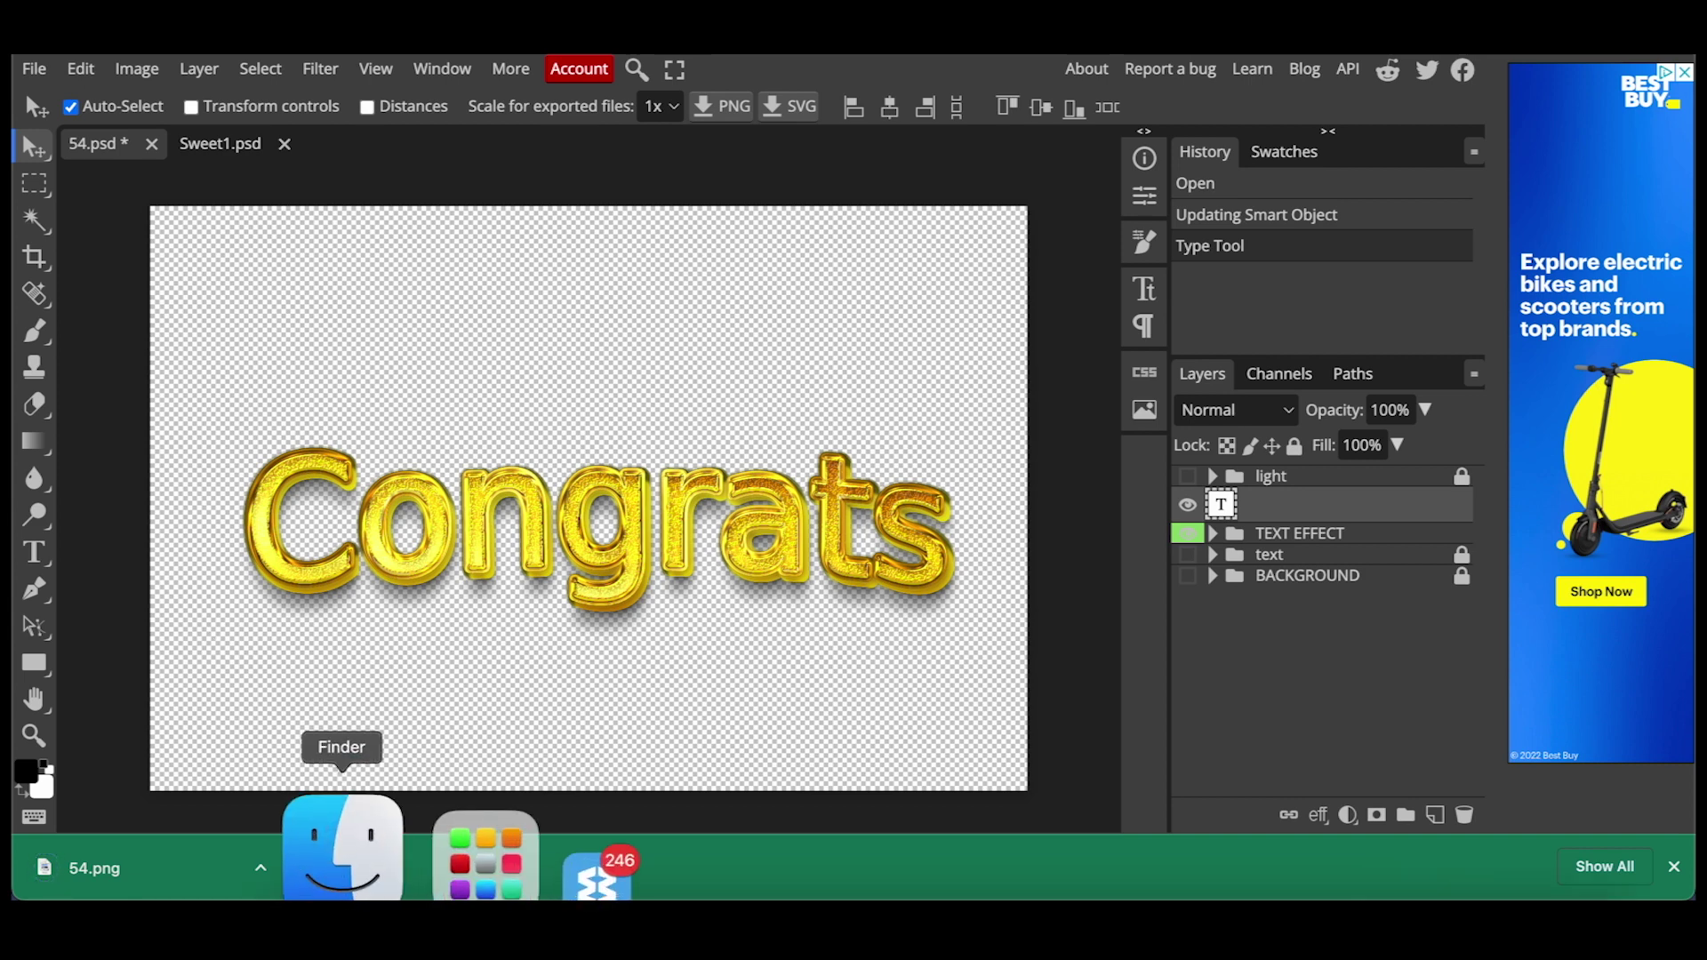
Step: Find 54.png in Finder's Downloads folder and Quick Look the gold Congrats image
left_click(342, 849)
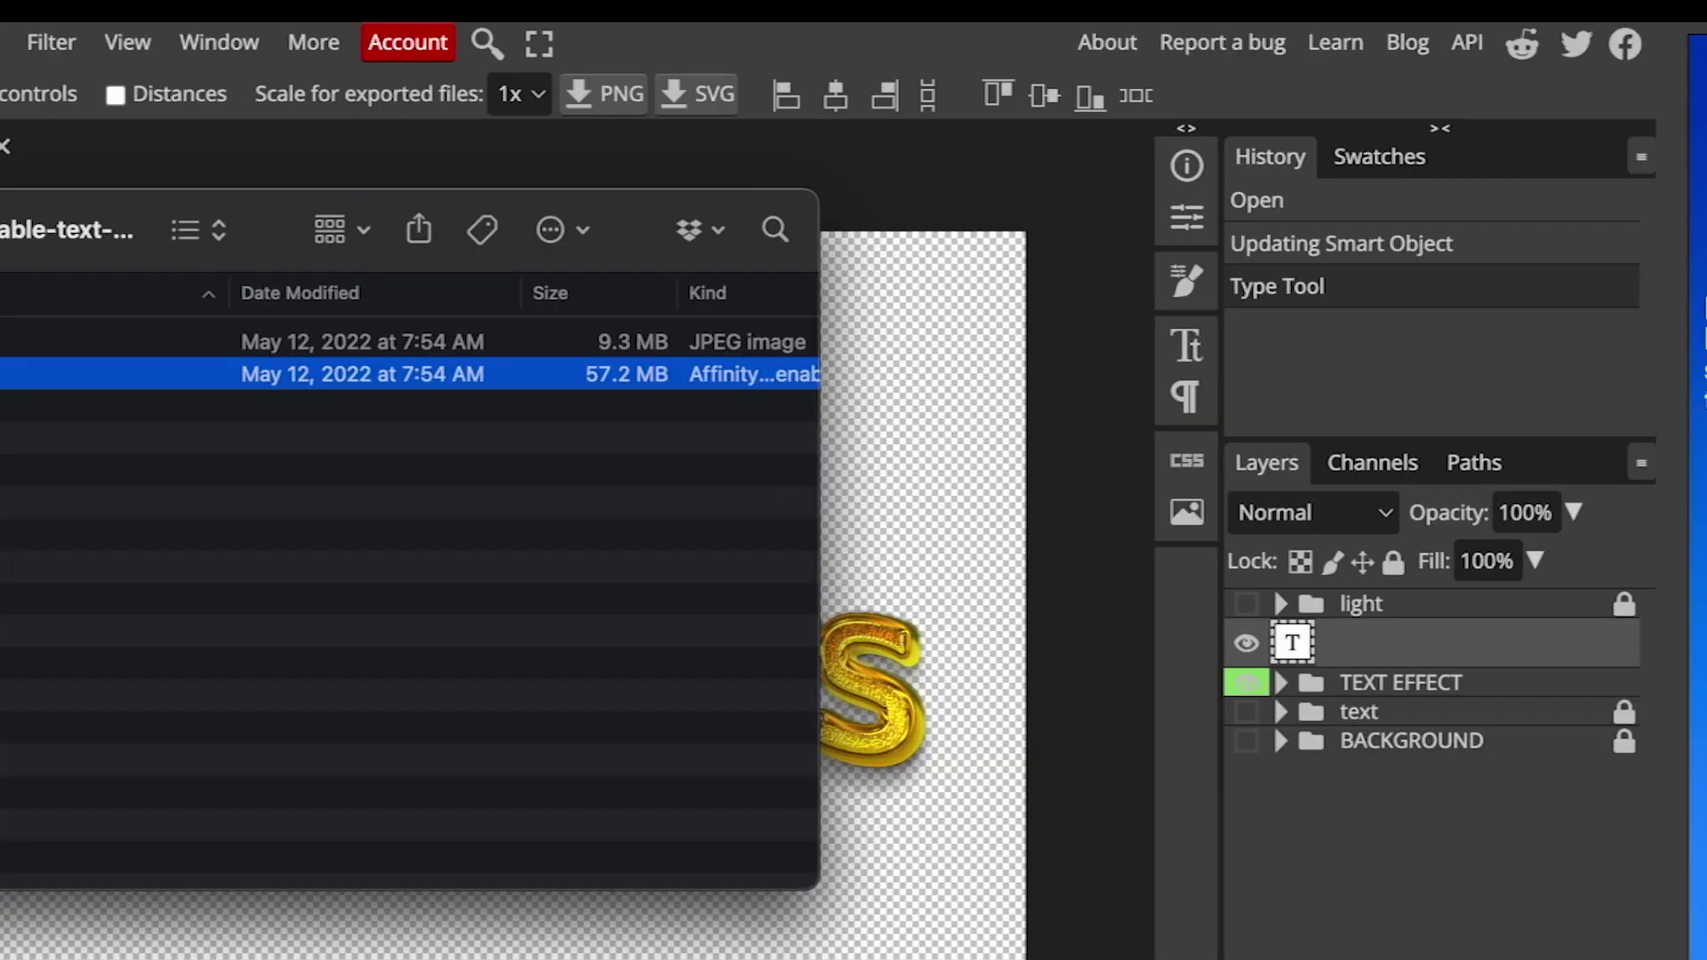
left_click_drag(45, 233, 361, 252)
left_click(71, 352)
left_click(275, 365)
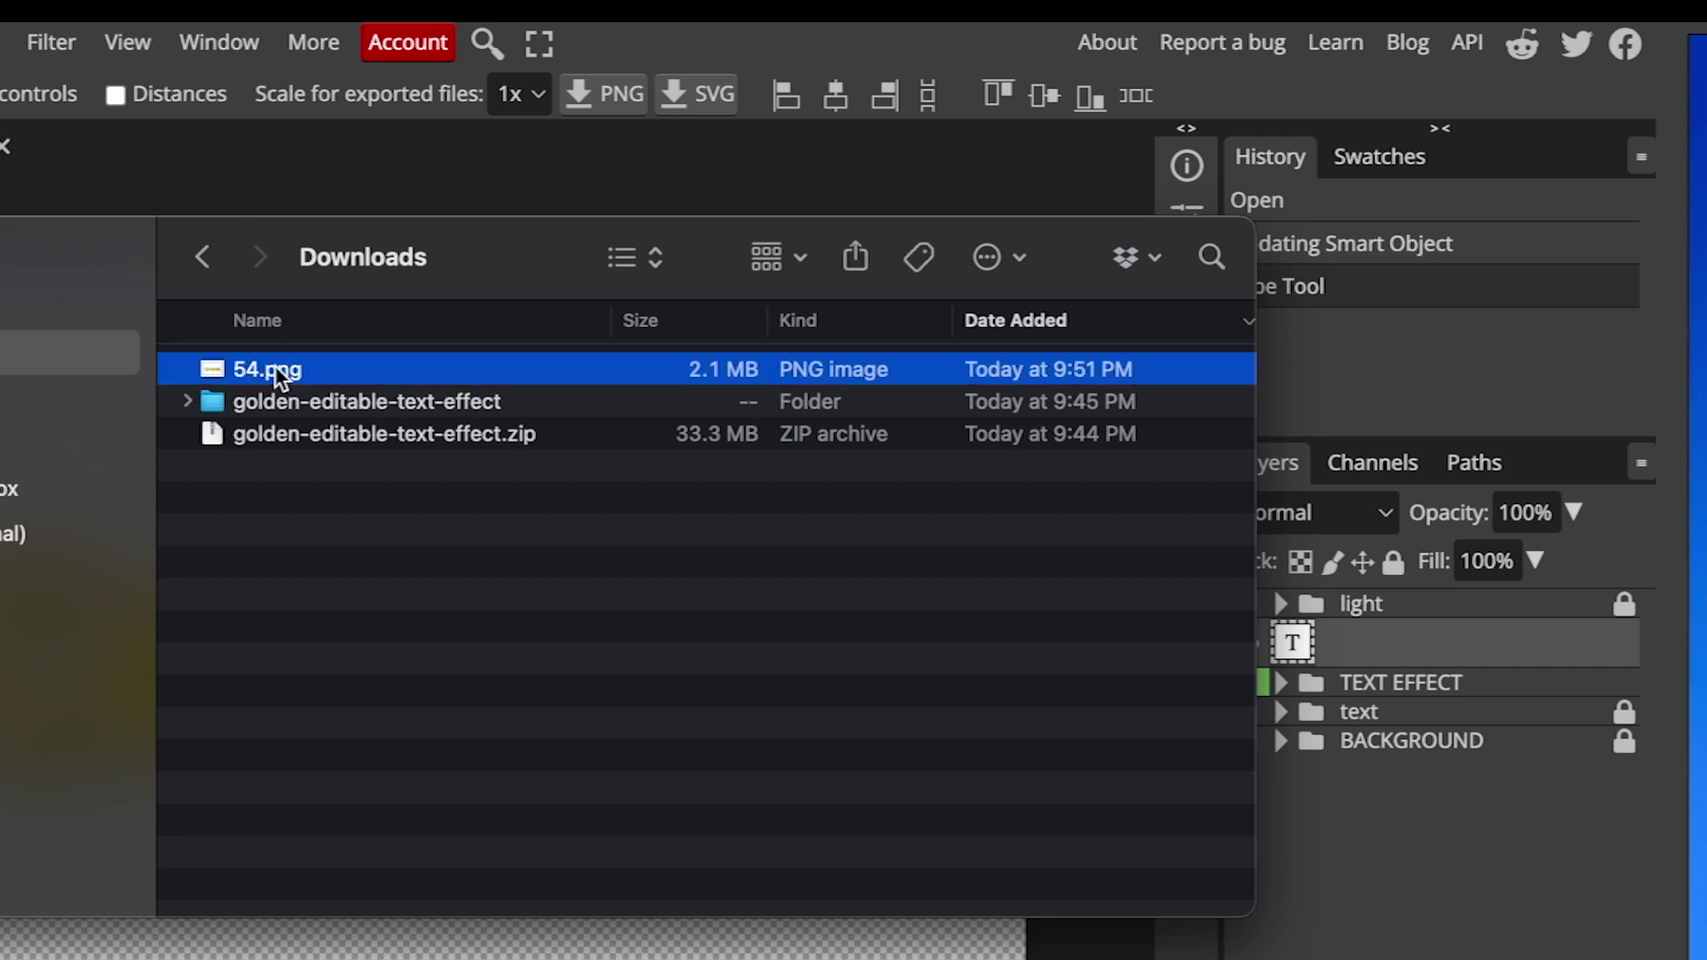
key("space")
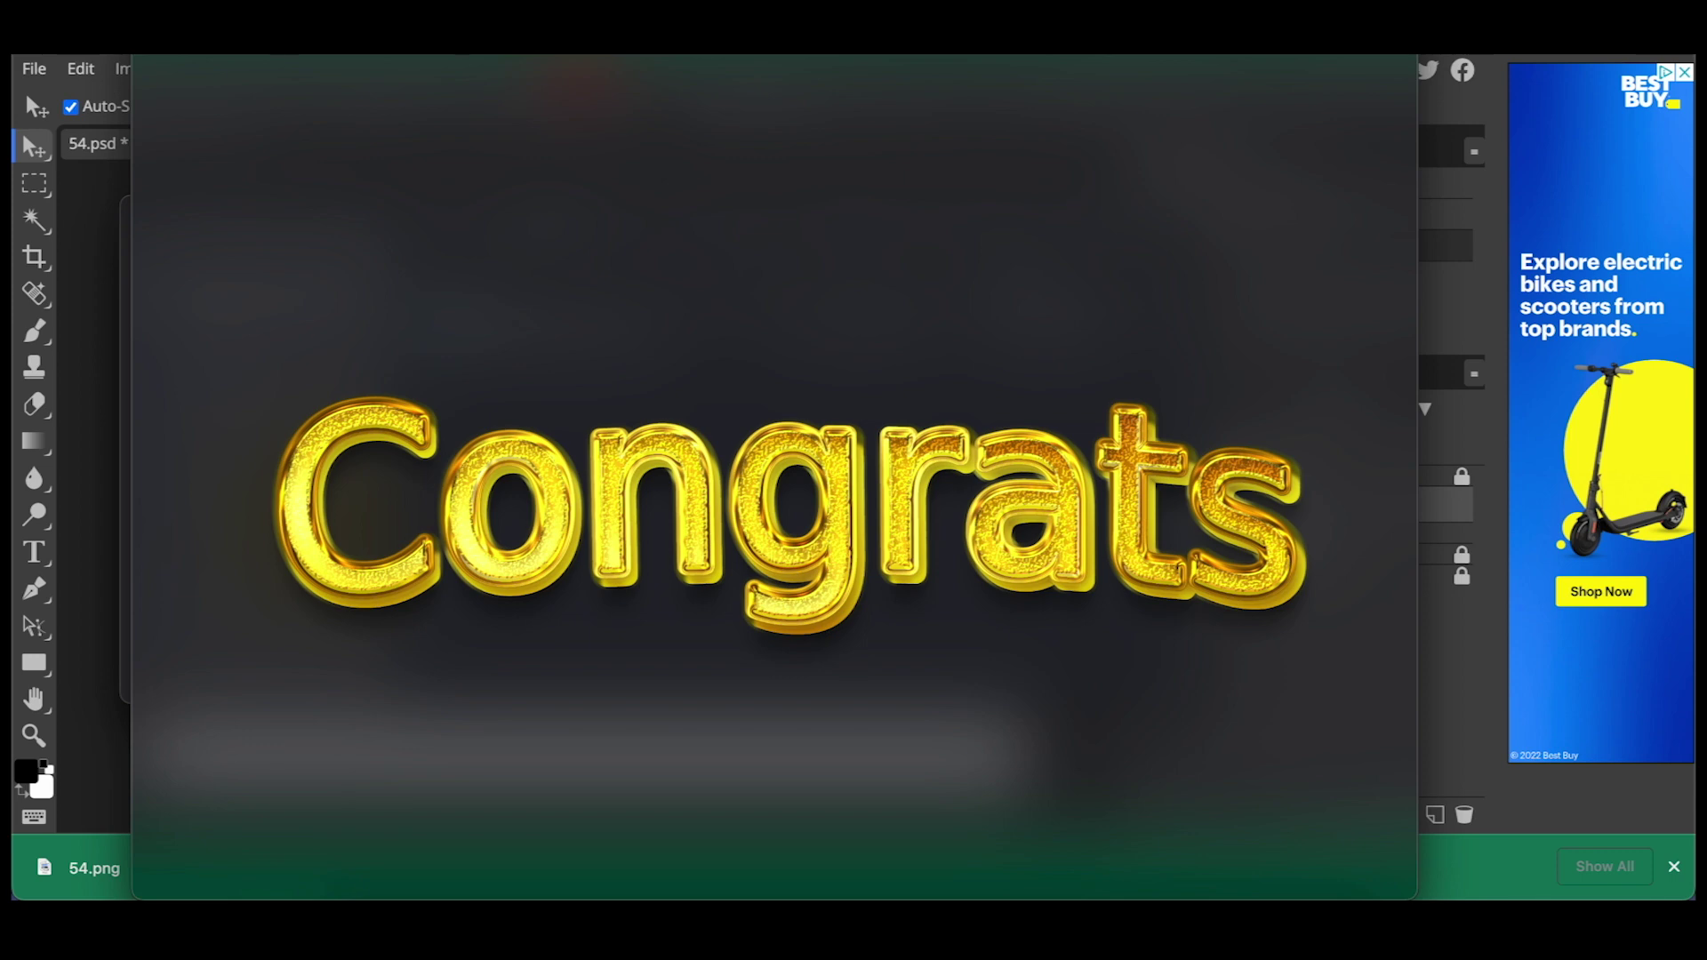
key("space")
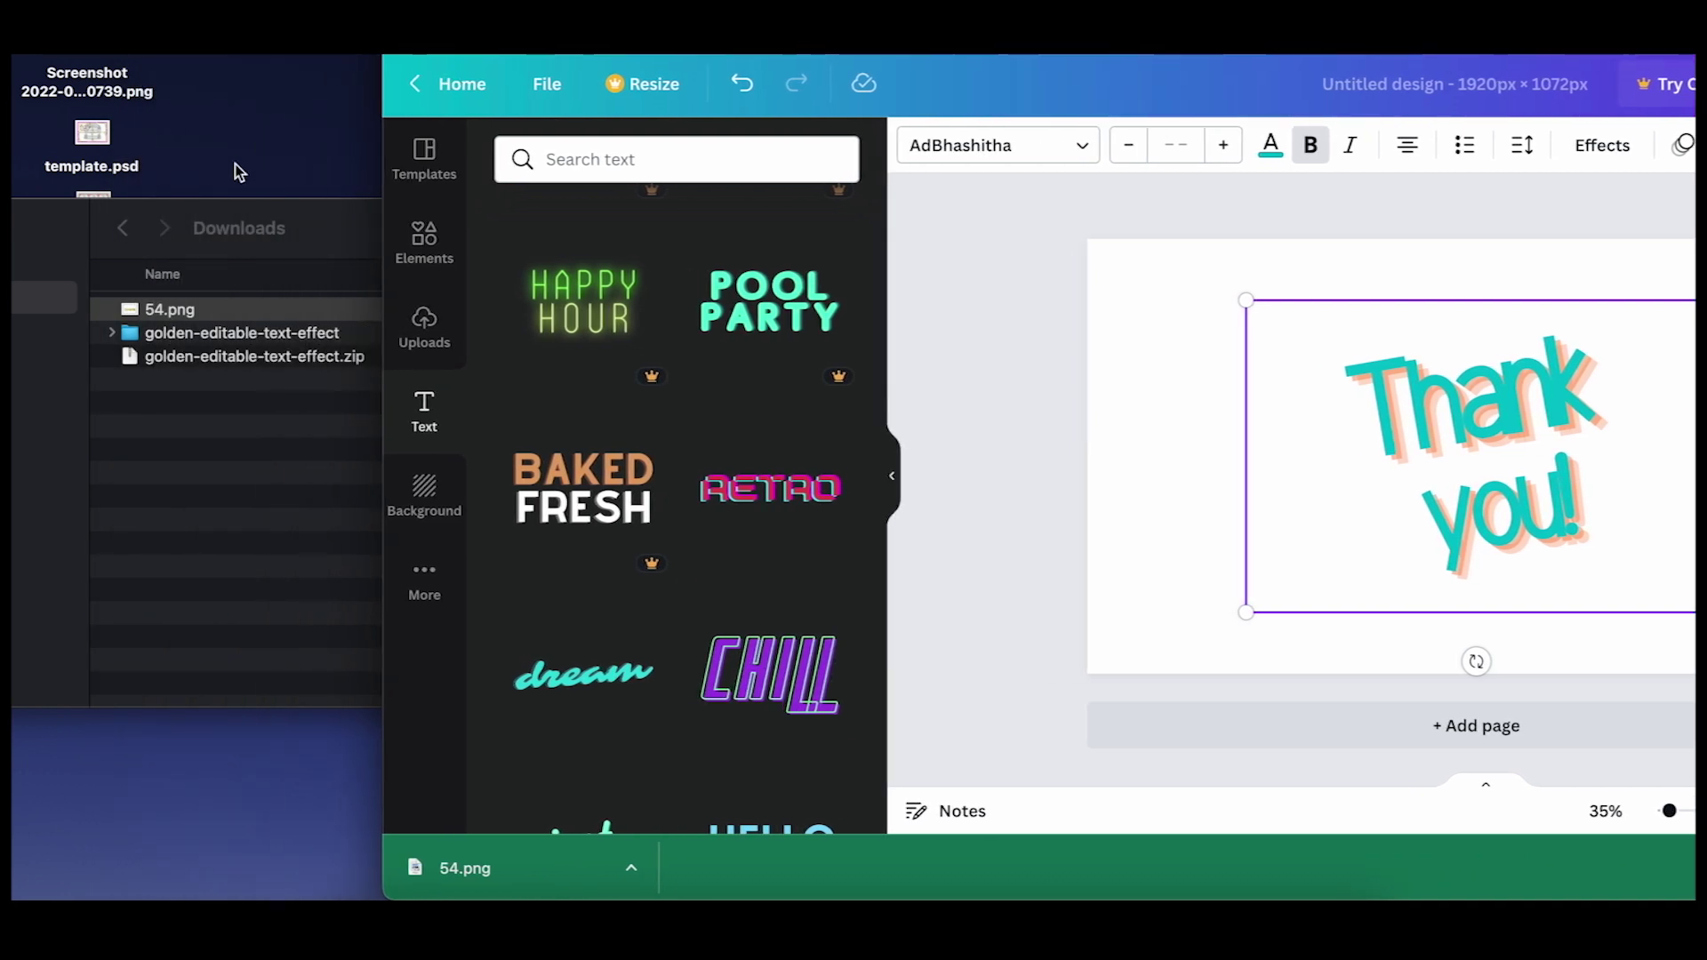
Step: Drag 54.png from the Finder Downloads window onto the Canva design
left_click_drag(305, 240, 234, 45)
left_click(89, 101)
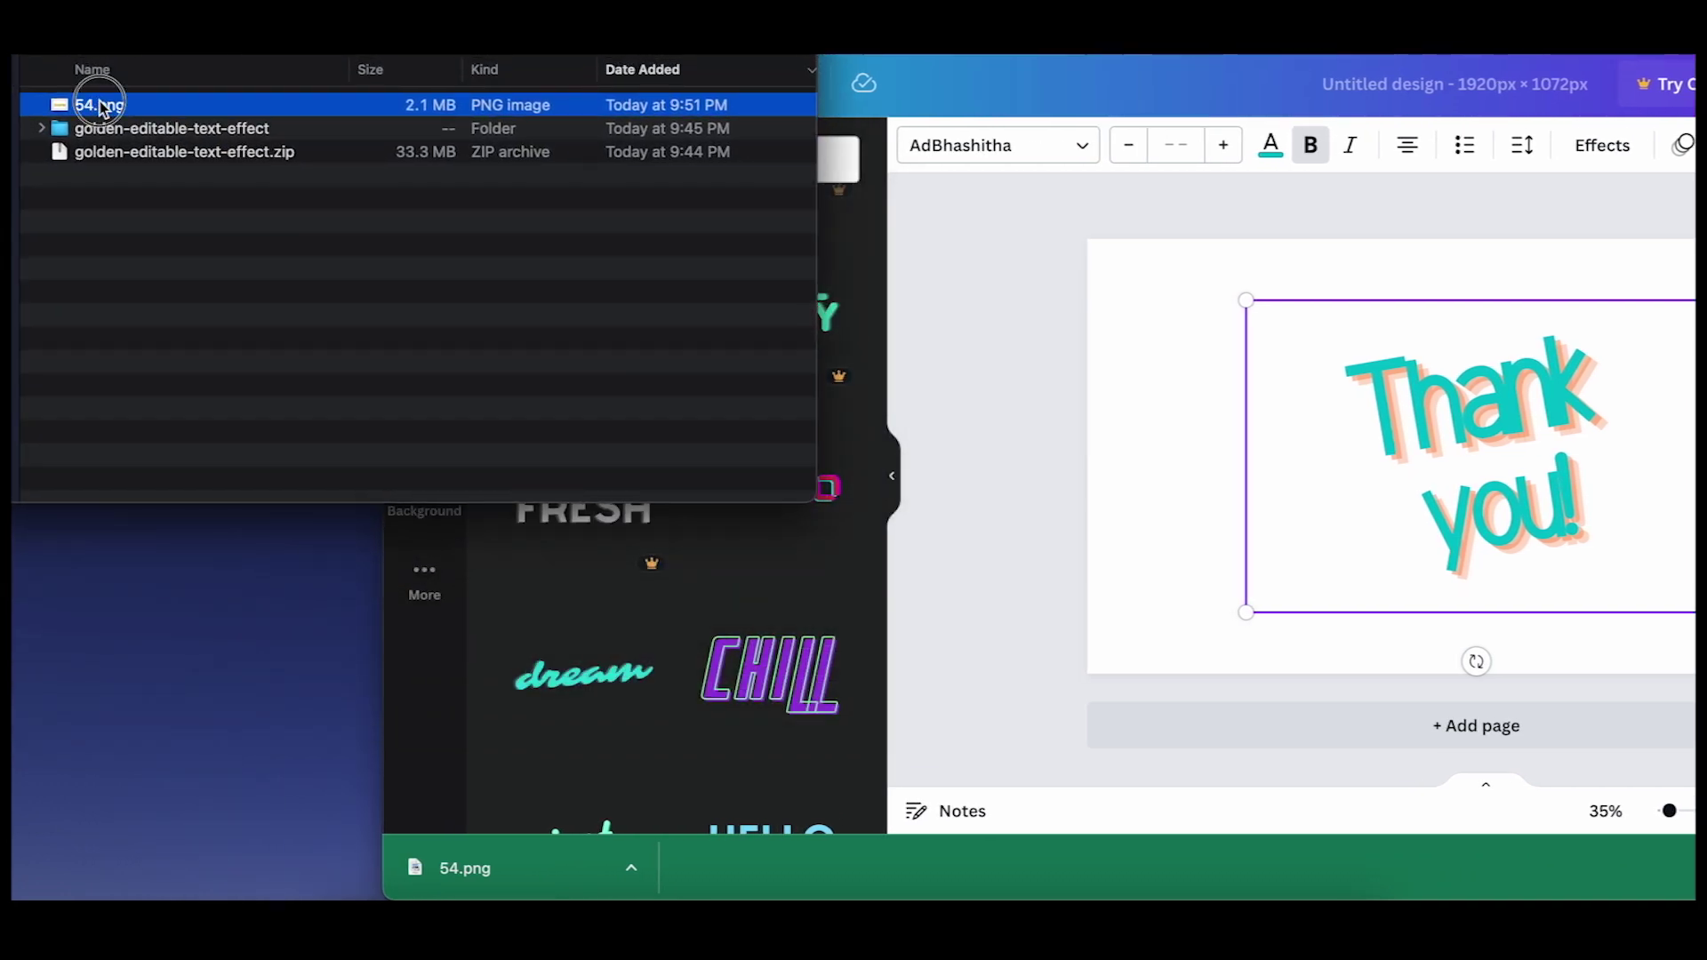
left_click_drag(125, 107, 1342, 461)
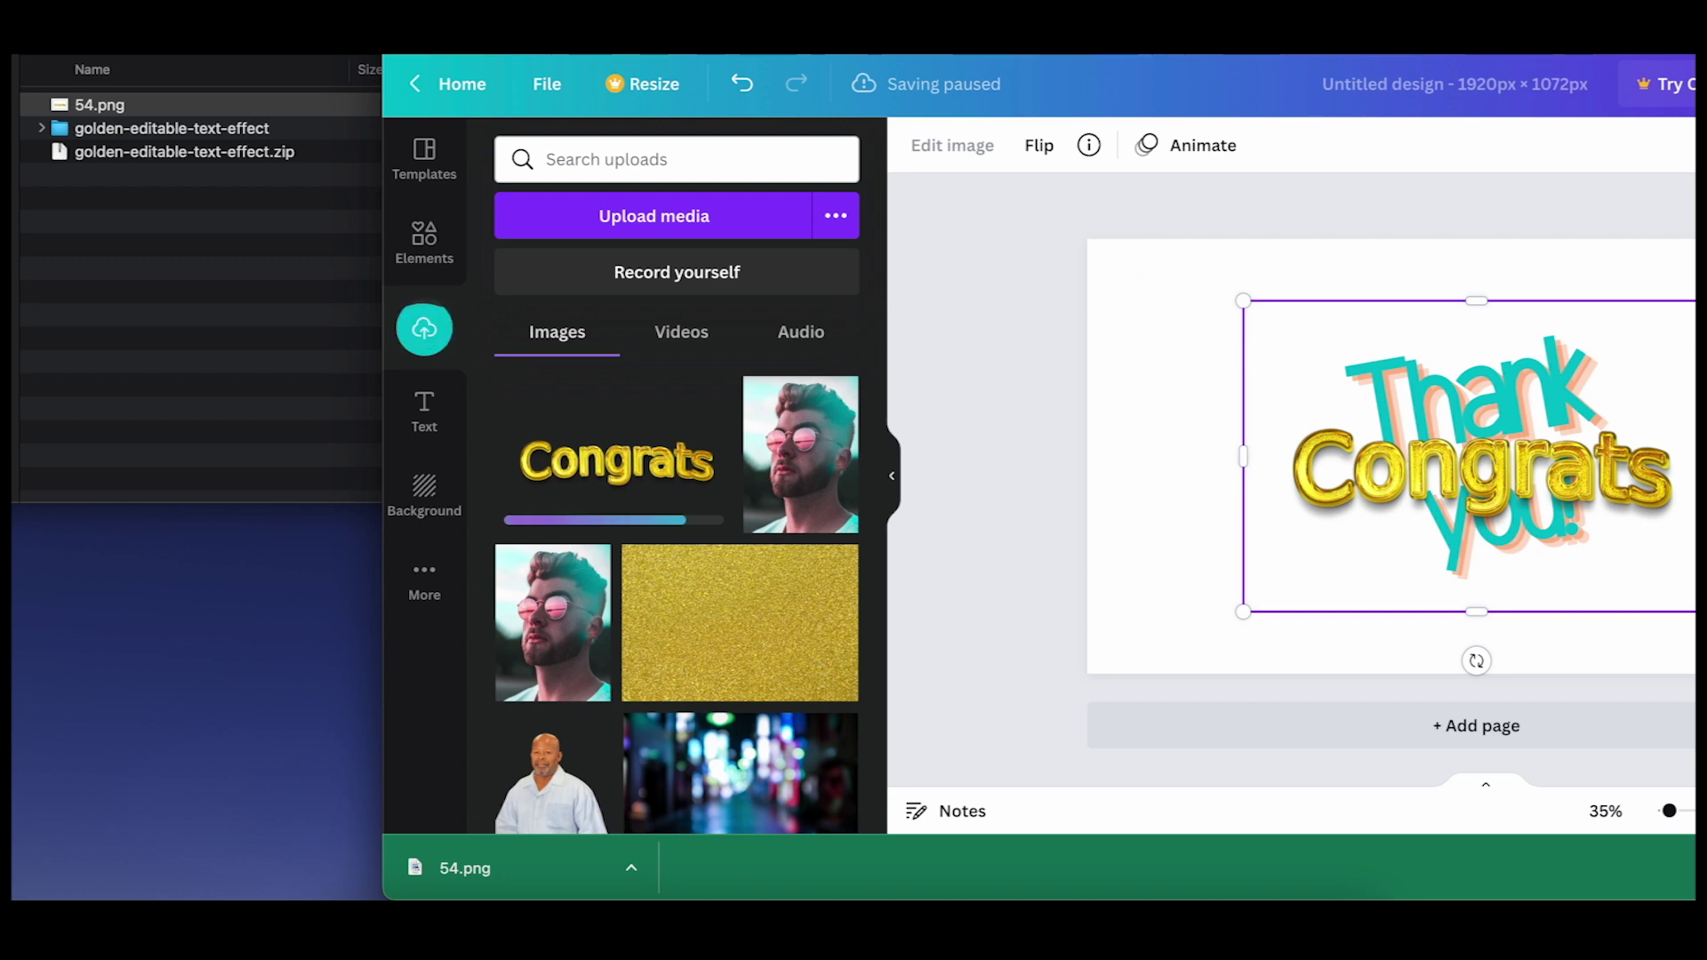
Step: Nudge the Congrats image down-left over Thank you, then return to Photopea's Sweet1.psd
key("ctrl+alt+Return")
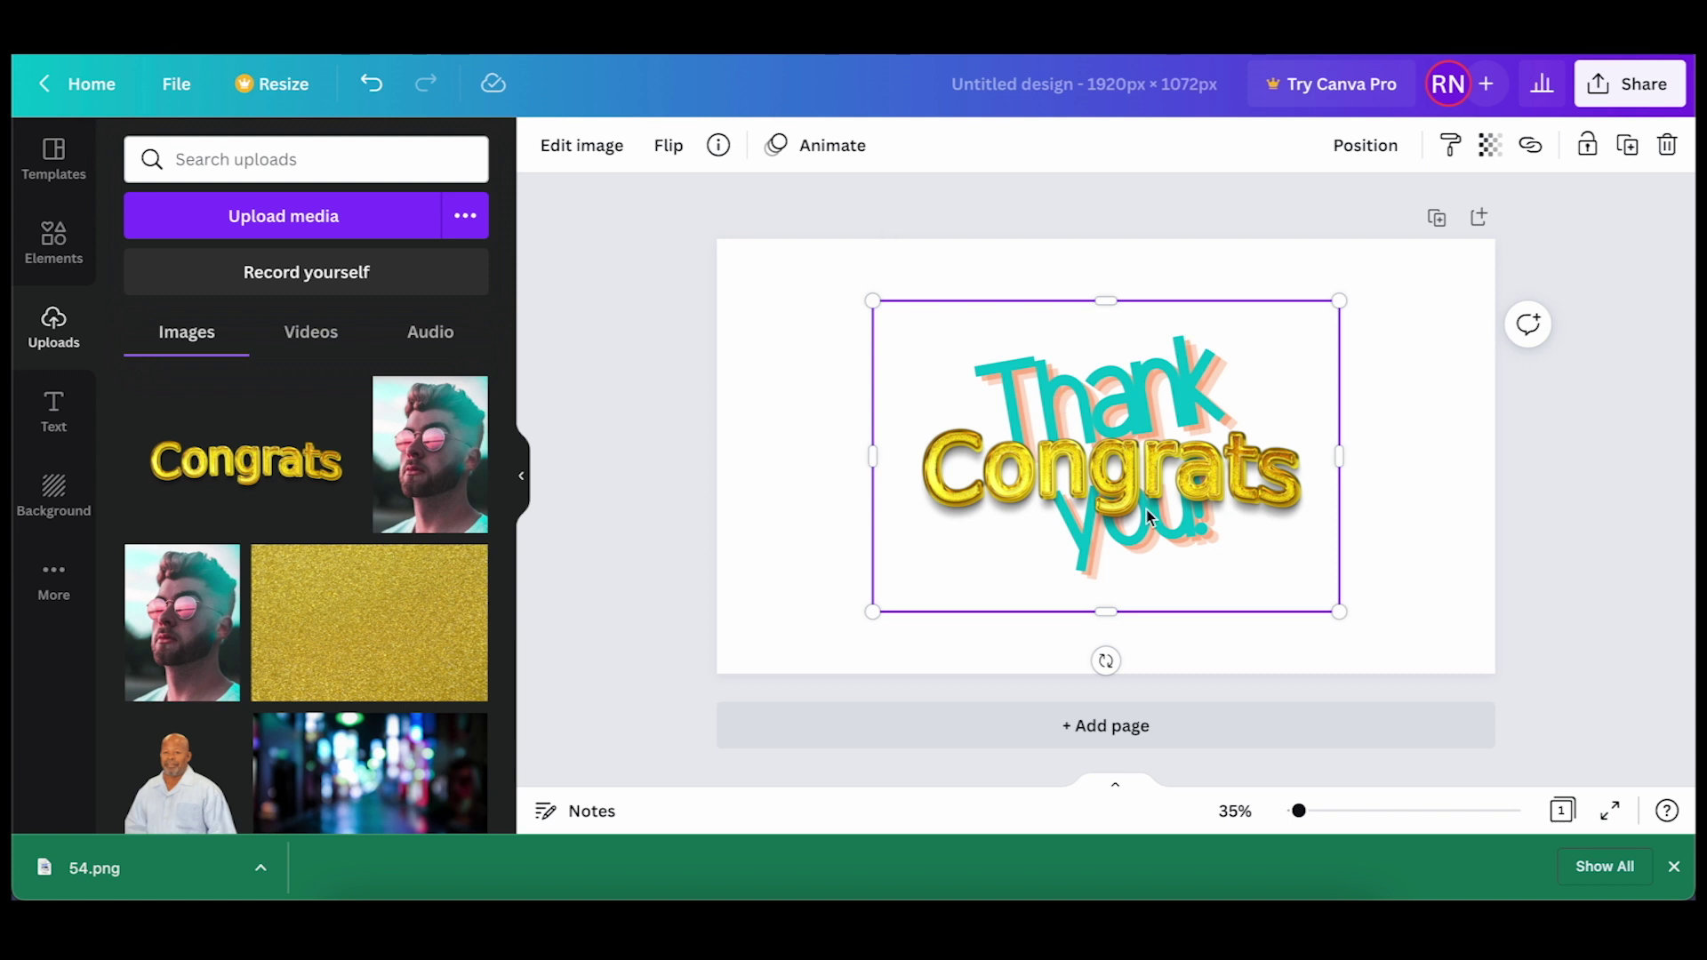
key("Escape")
left_click_drag(1135, 508, 1120, 559)
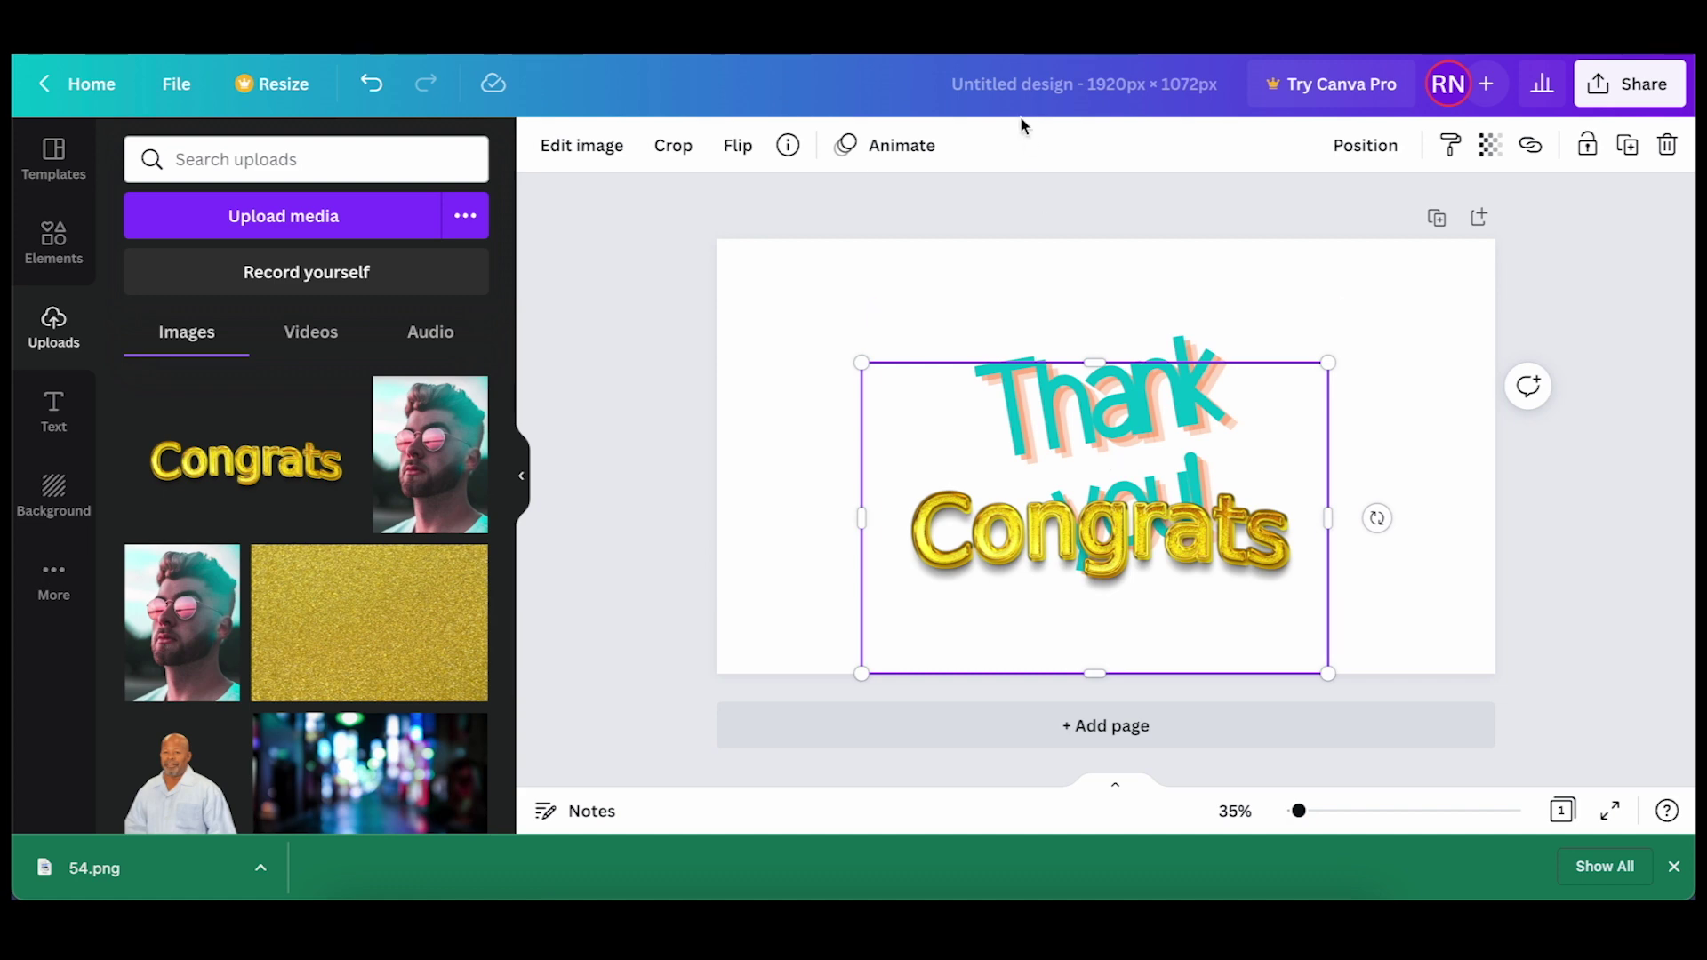
key("ctrl+Tab")
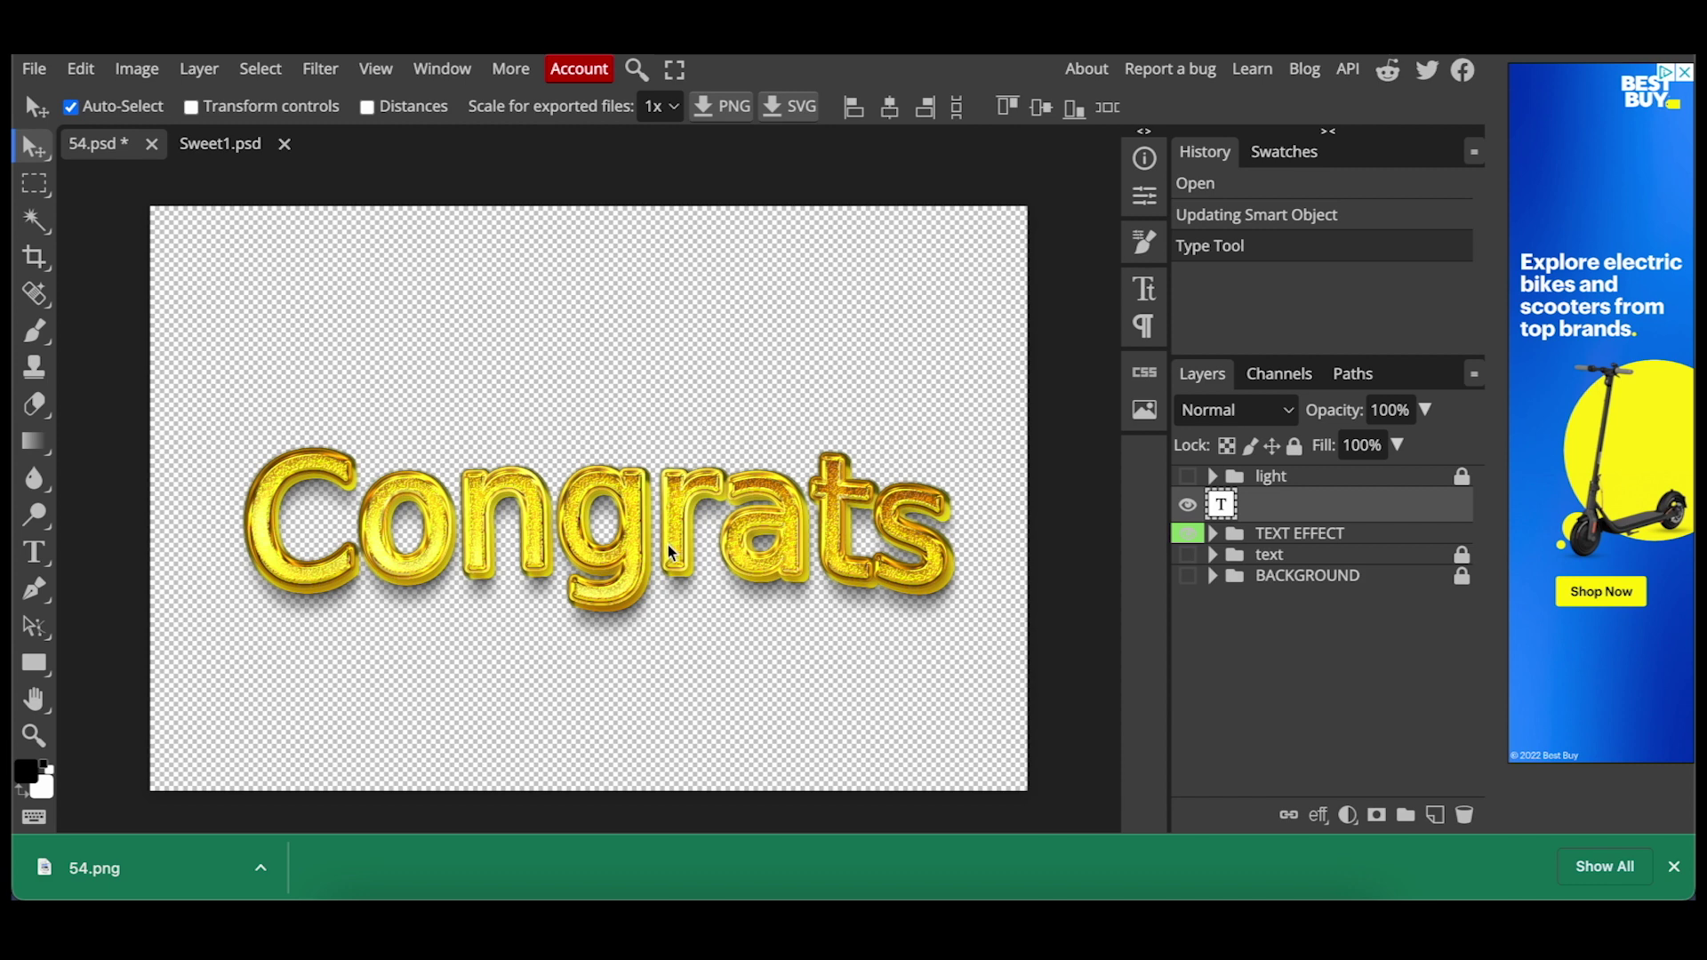
left_click(238, 151)
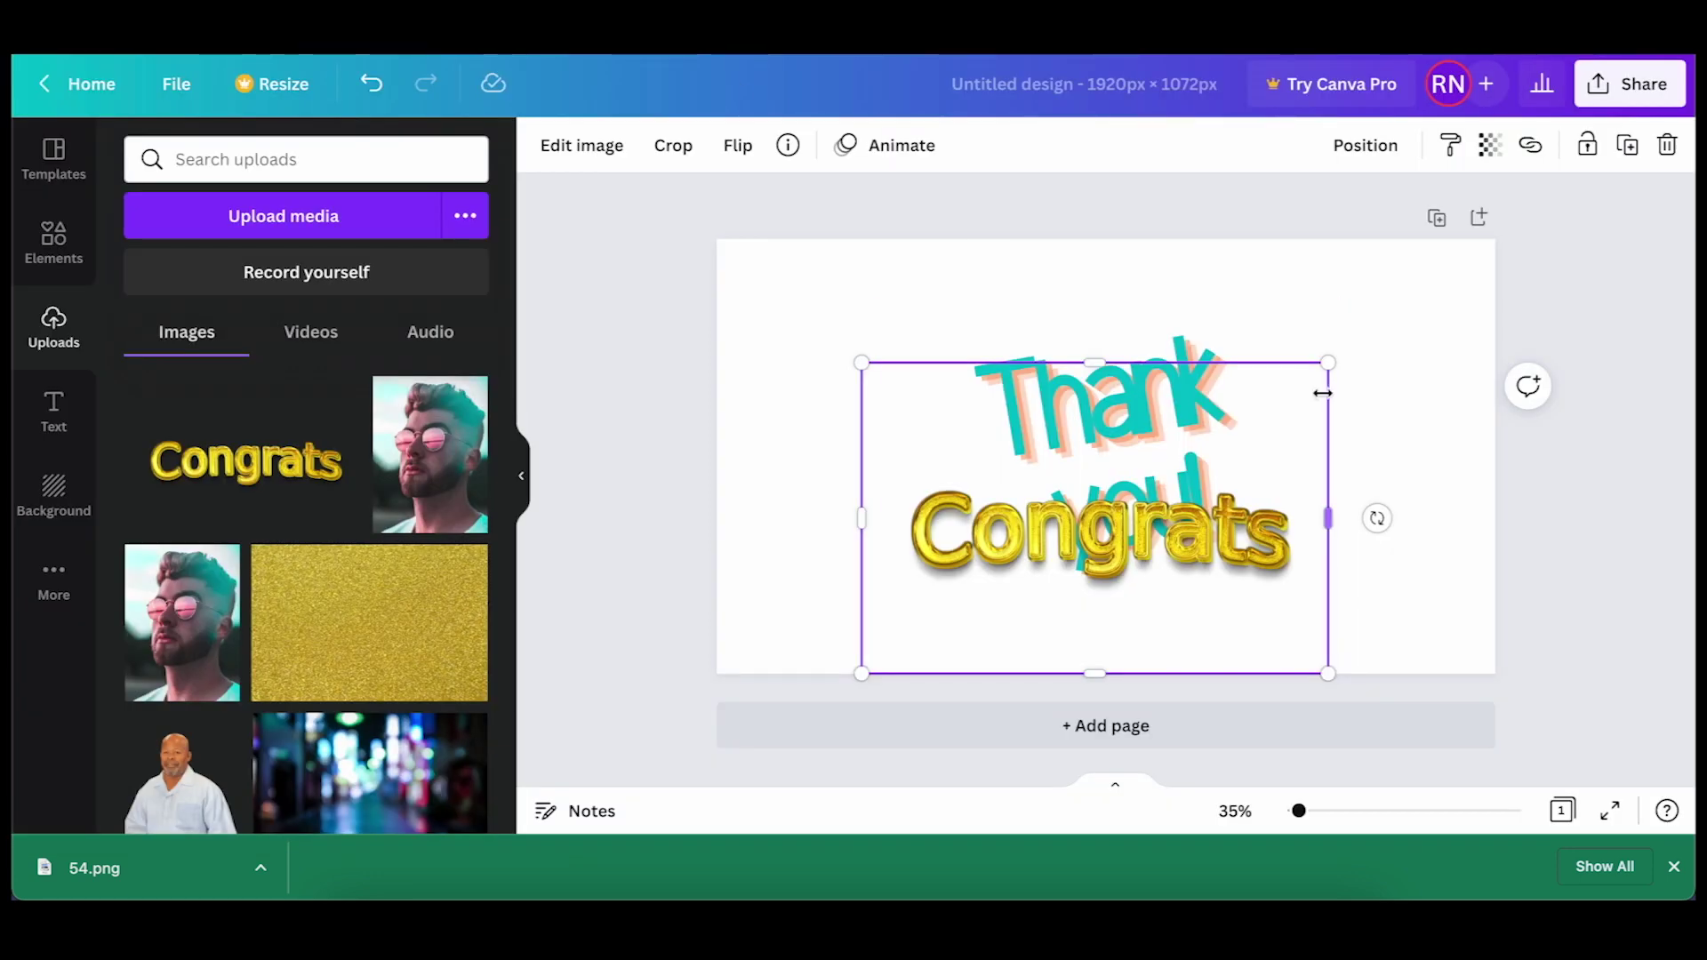
Step: Enlarge the Congrats image from its corner and lay it over the teal 'you!' below Thank
left_click_drag(1048, 404, 936, 304)
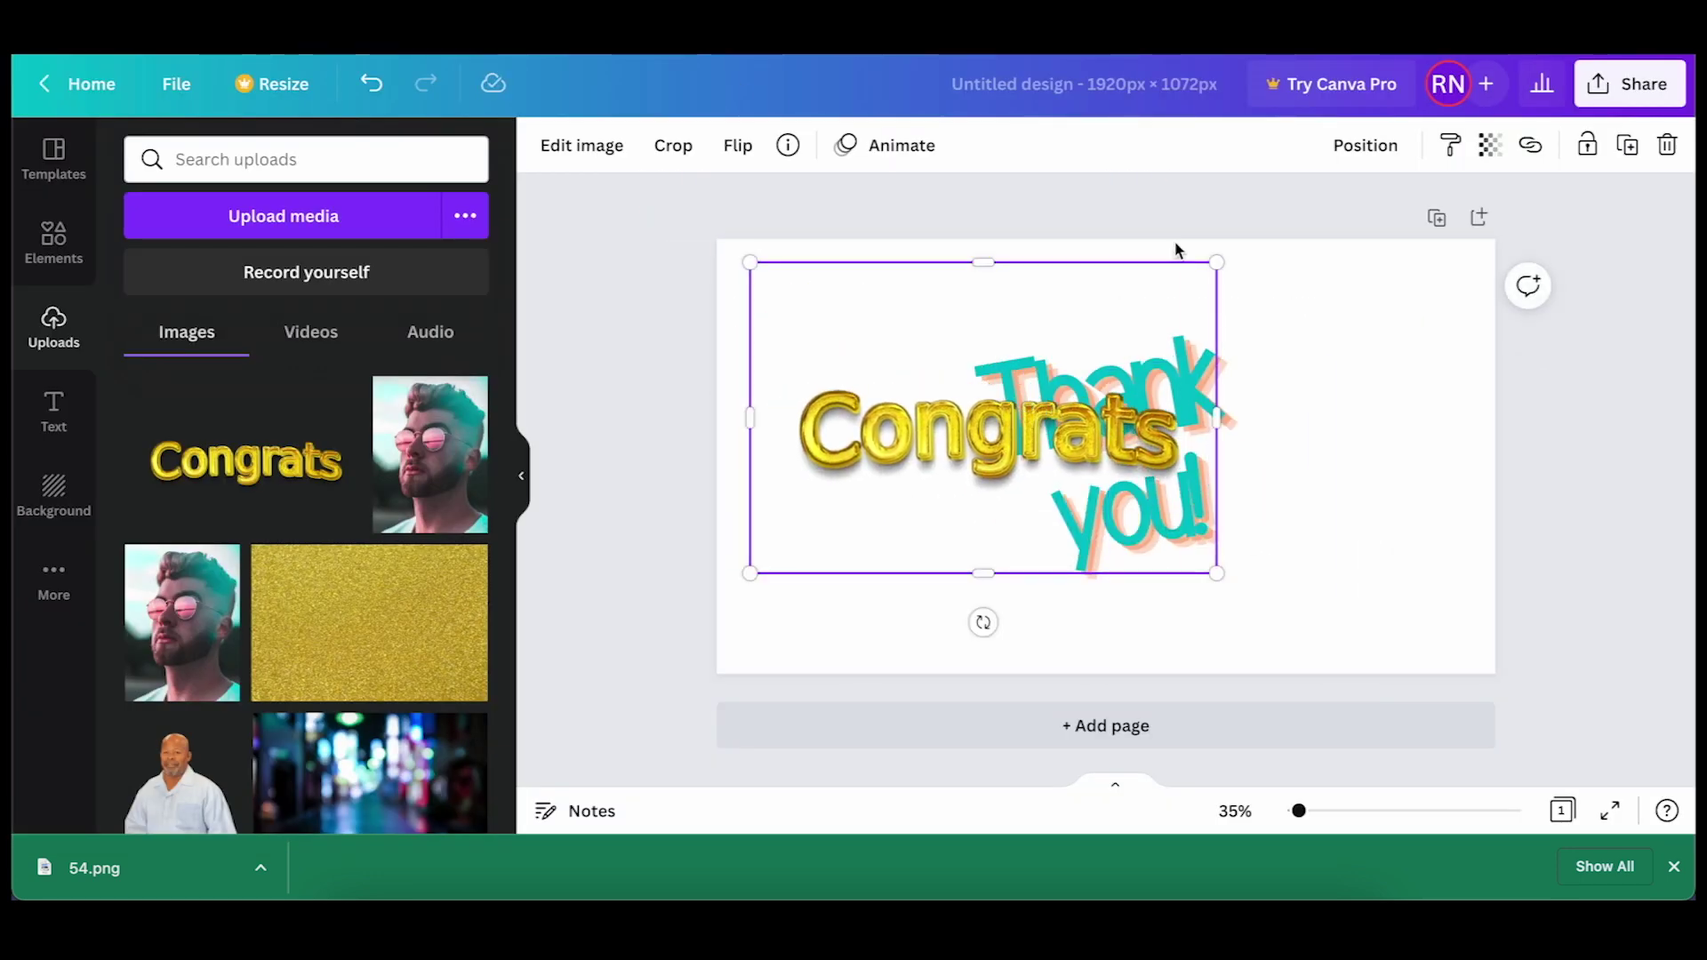
left_click_drag(1216, 263, 1291, 322)
left_click_drag(1062, 515, 1172, 579)
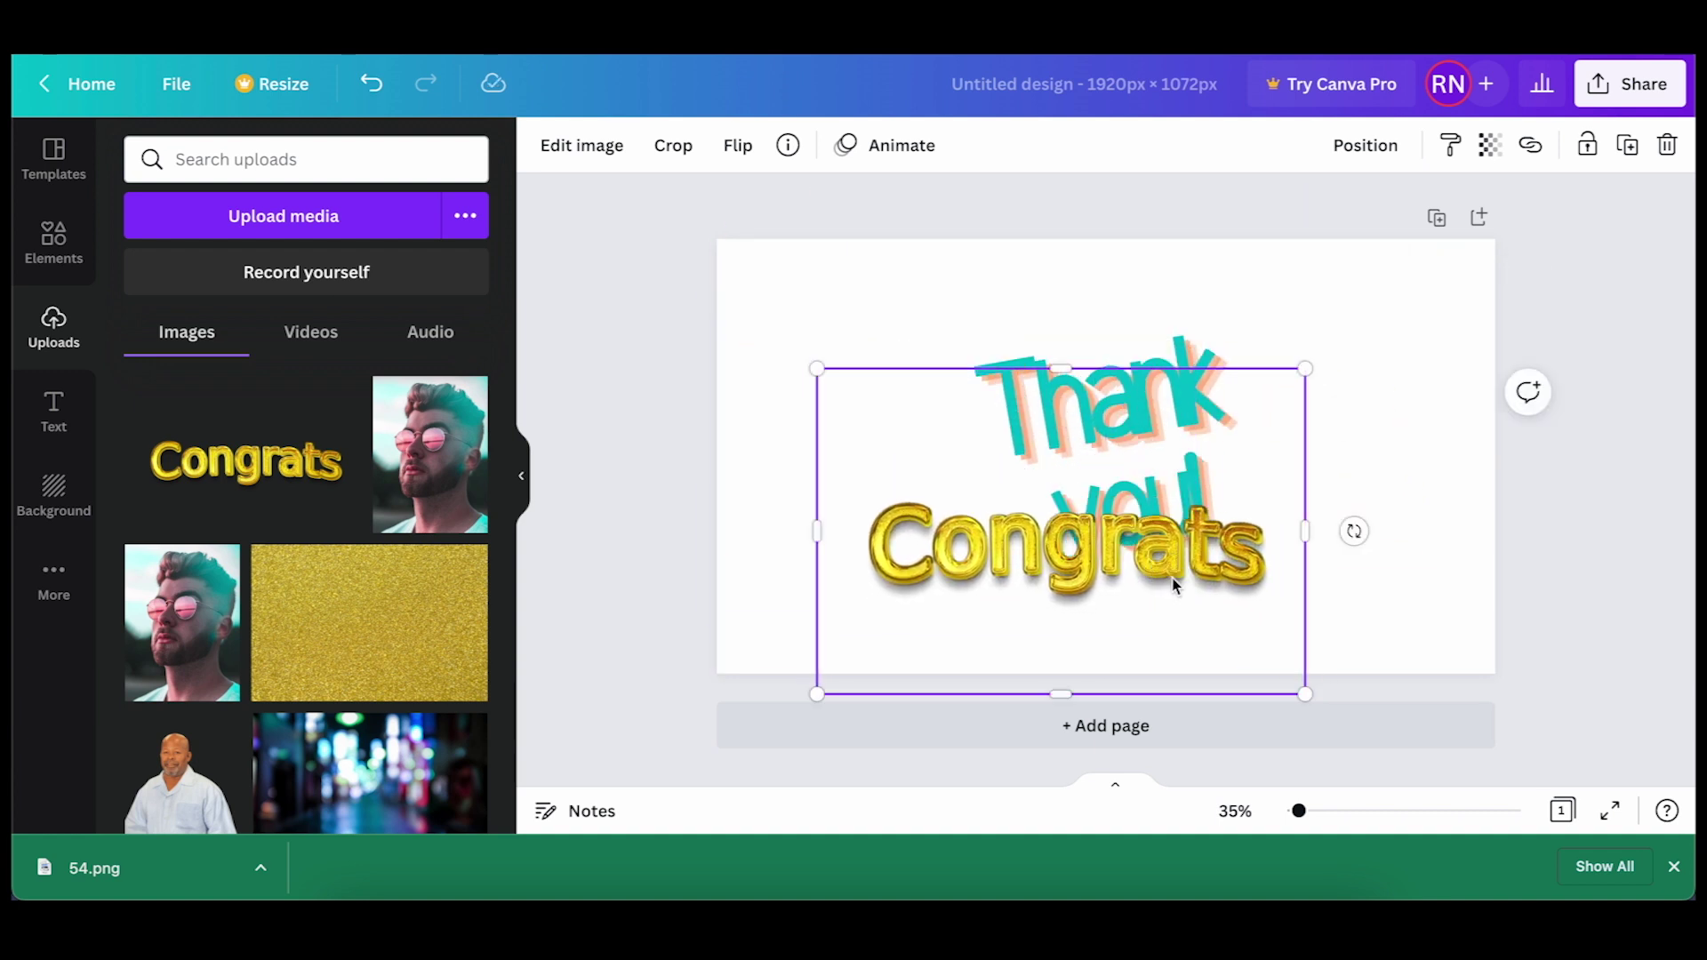